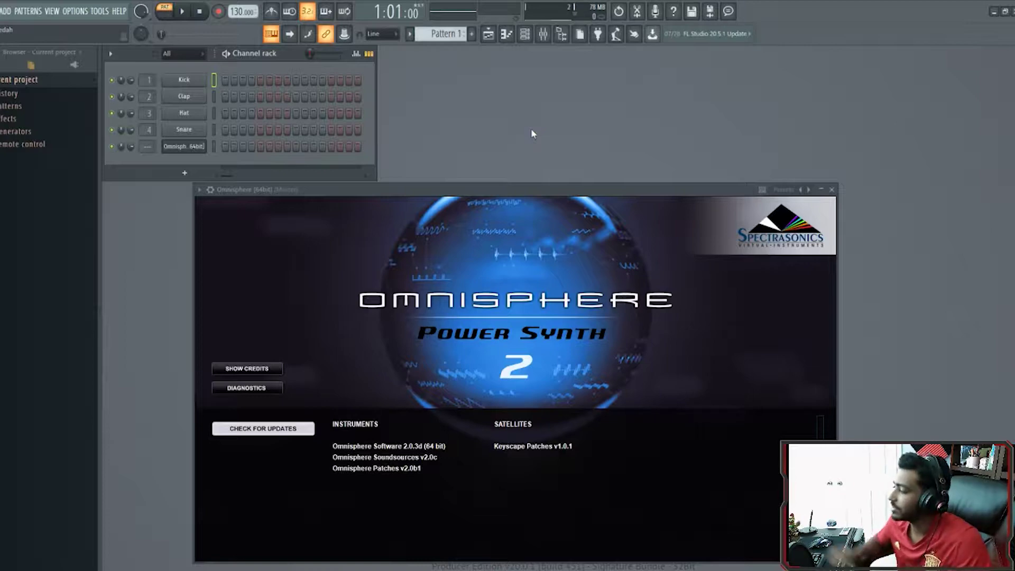
Dismiss the Omnisphere splash screen, reposition the plugin window and switch the synth to its Multi mixer view
click(296, 374)
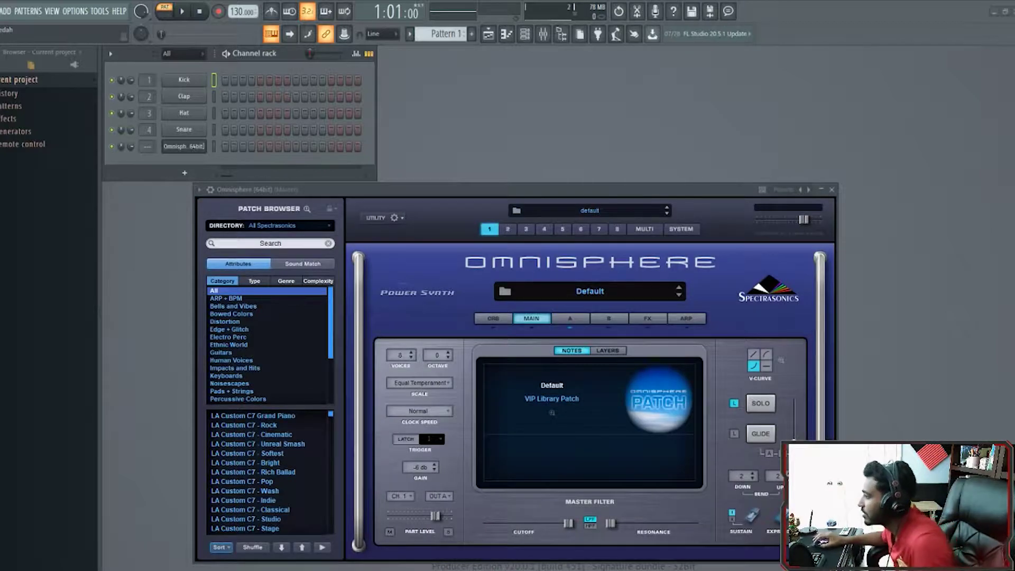
drag(493, 187, 571, 173)
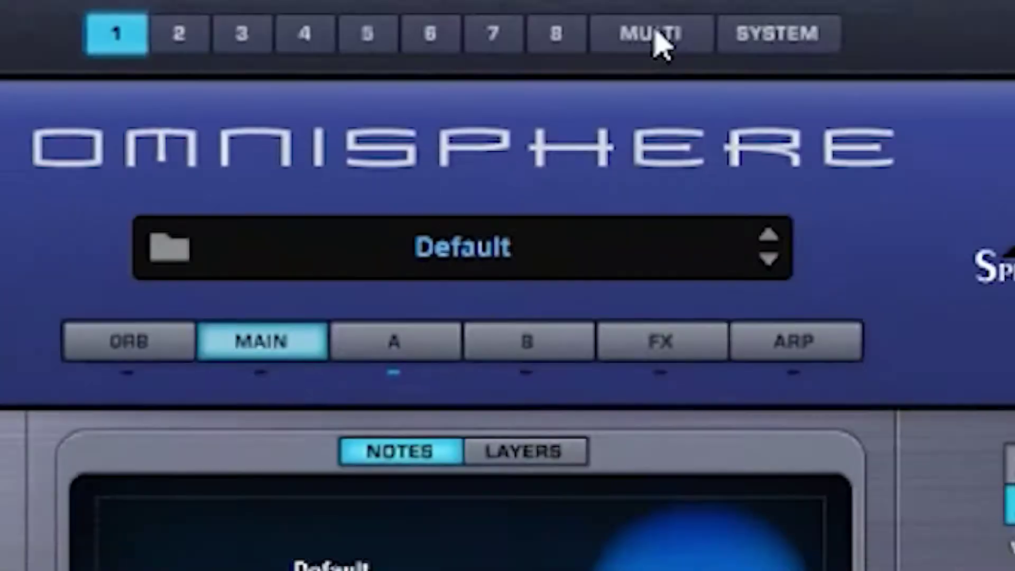
click(1013, 114)
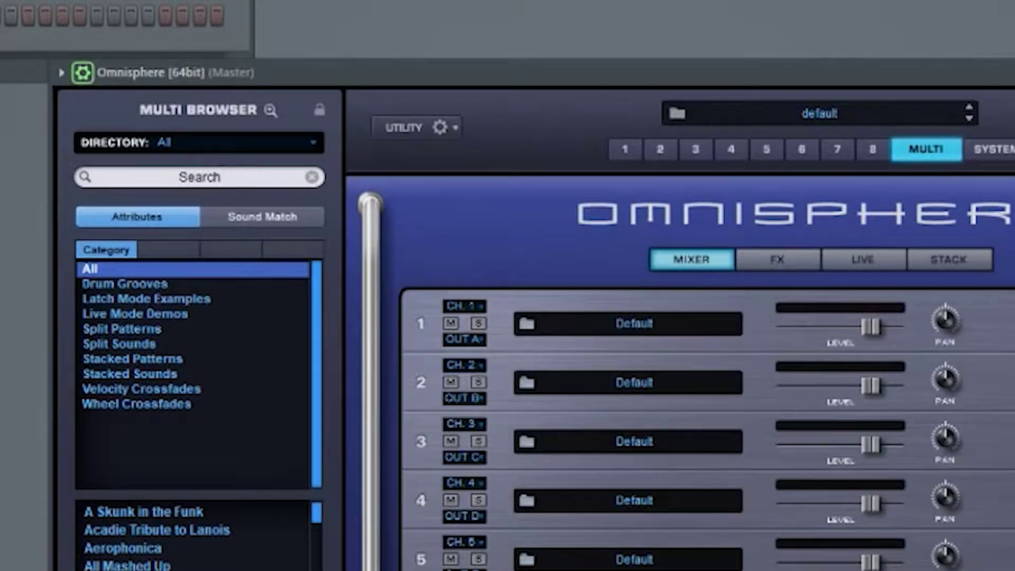
Open the wrapper settings of the Omnisphere plugin and assign its MIDI input and output ports
click(82, 73)
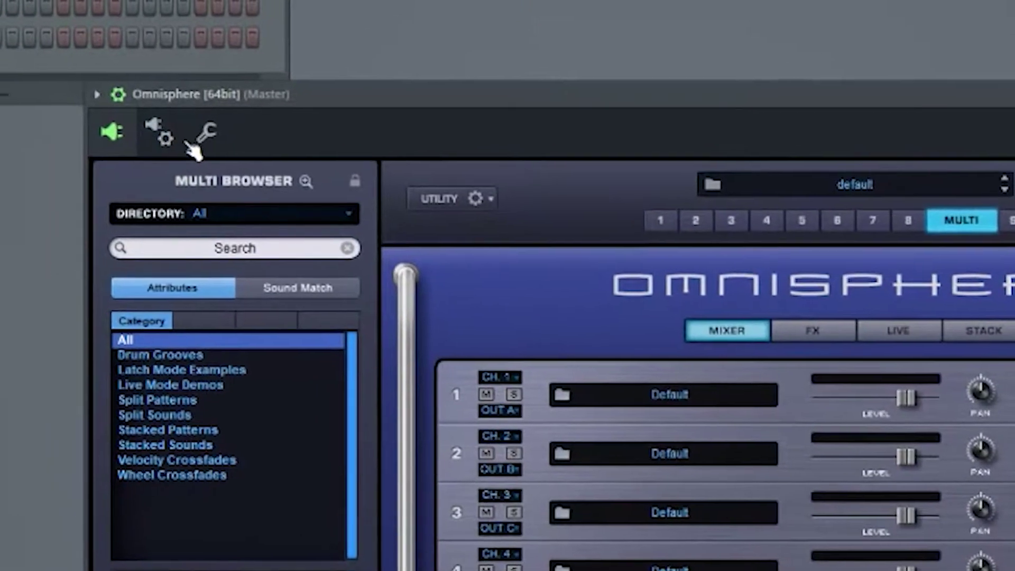
click(207, 133)
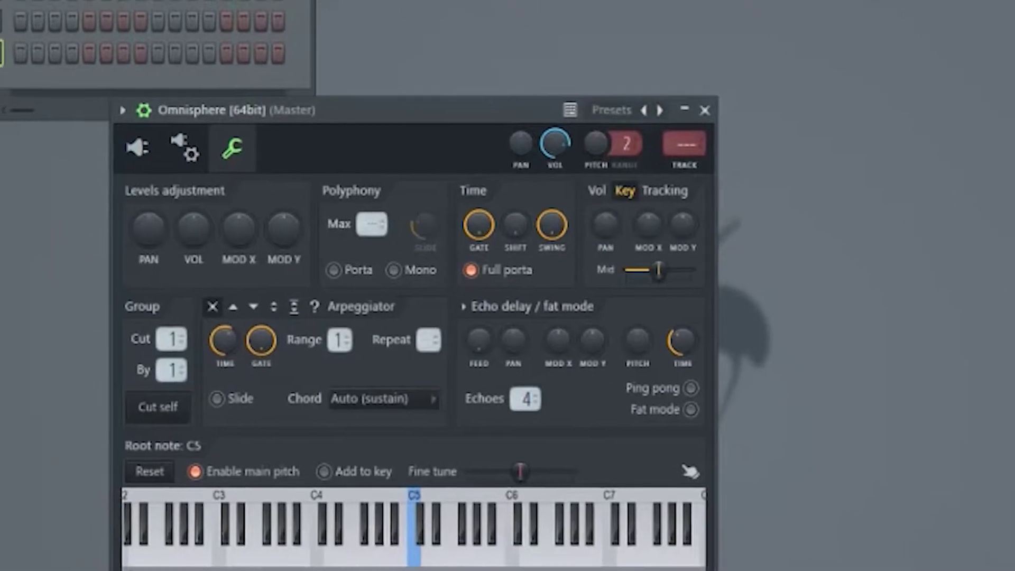
click(165, 138)
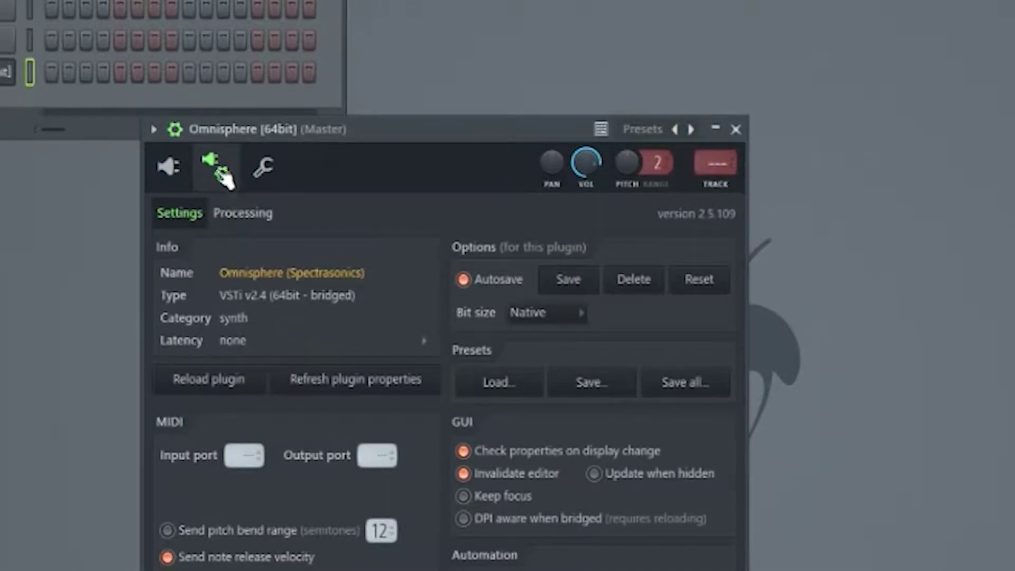
drag(256, 459, 256, 447)
drag(391, 459, 390, 452)
Auto map the Omnisphere outputs to separate mixer tracks in the plugin's processing settings
click(247, 215)
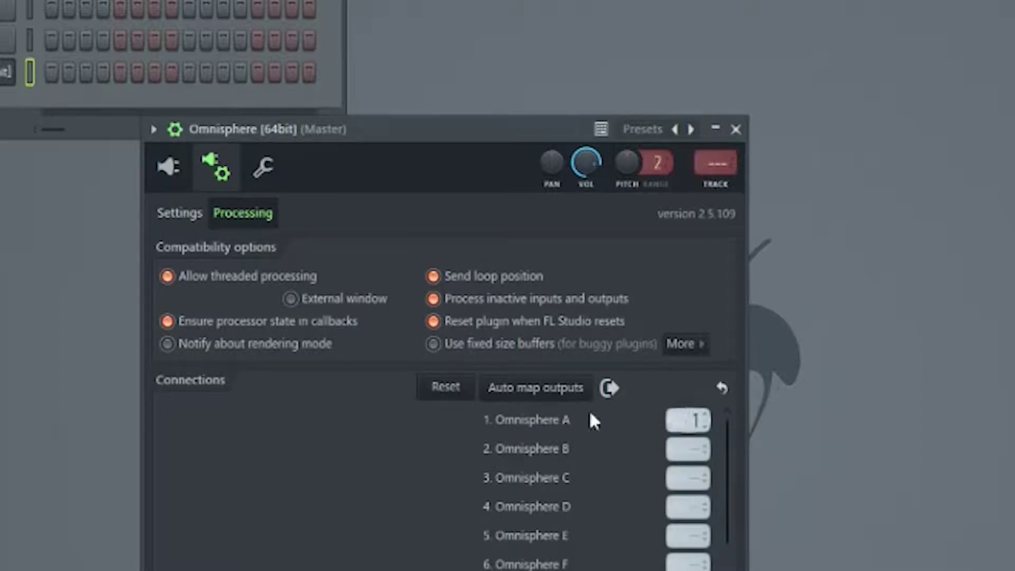
click(535, 400)
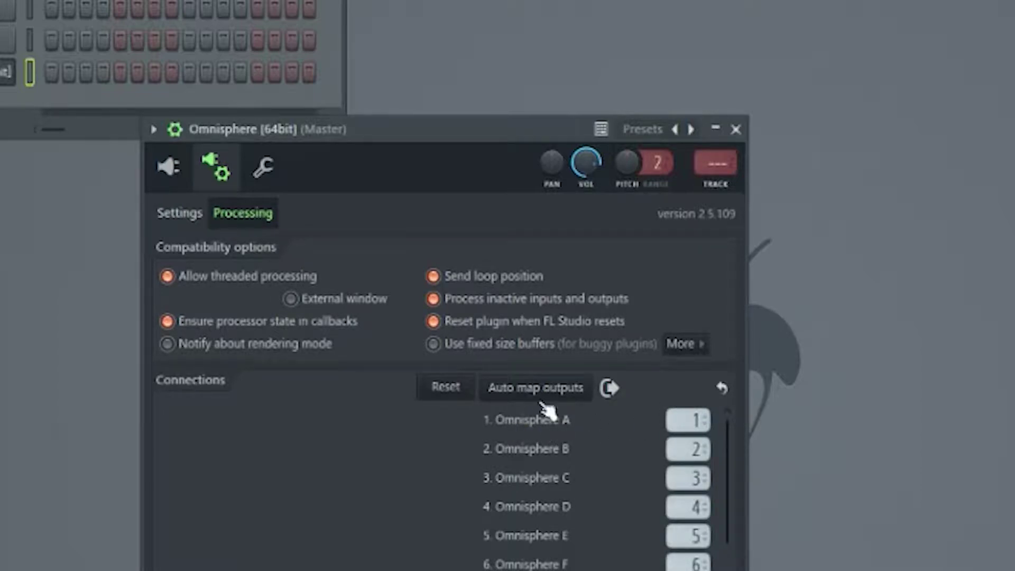
scroll(737, 459, down, 1)
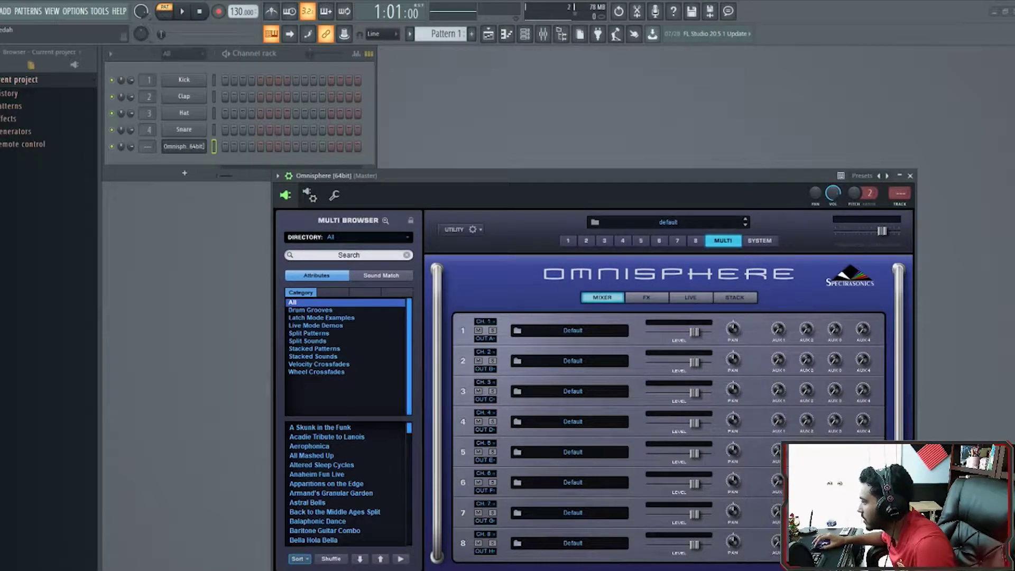
Load the Anapluck Bellz patch from the Bells and Vibes category into part 1 of the multi
drag(495, 179, 489, 122)
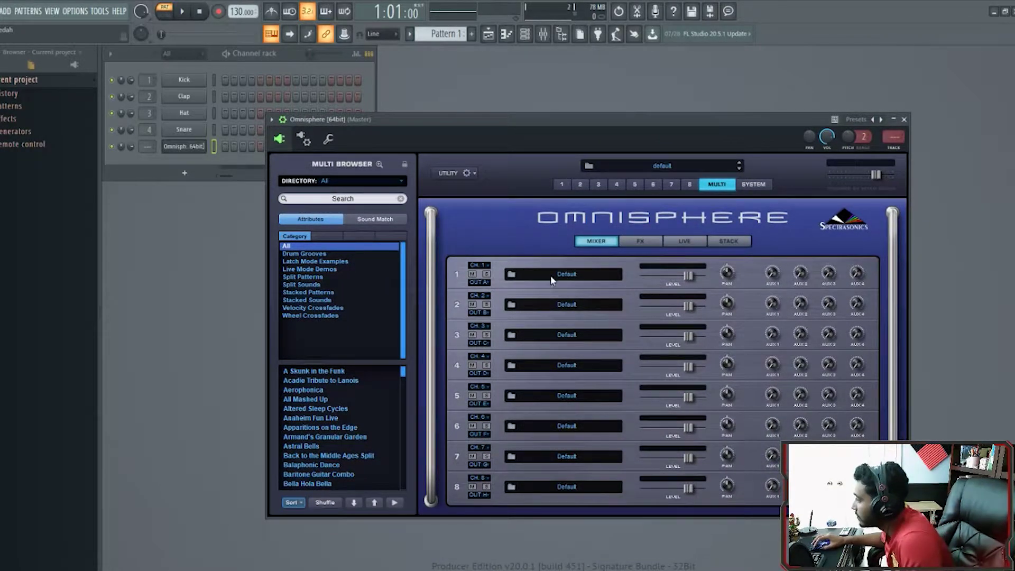
click(567, 275)
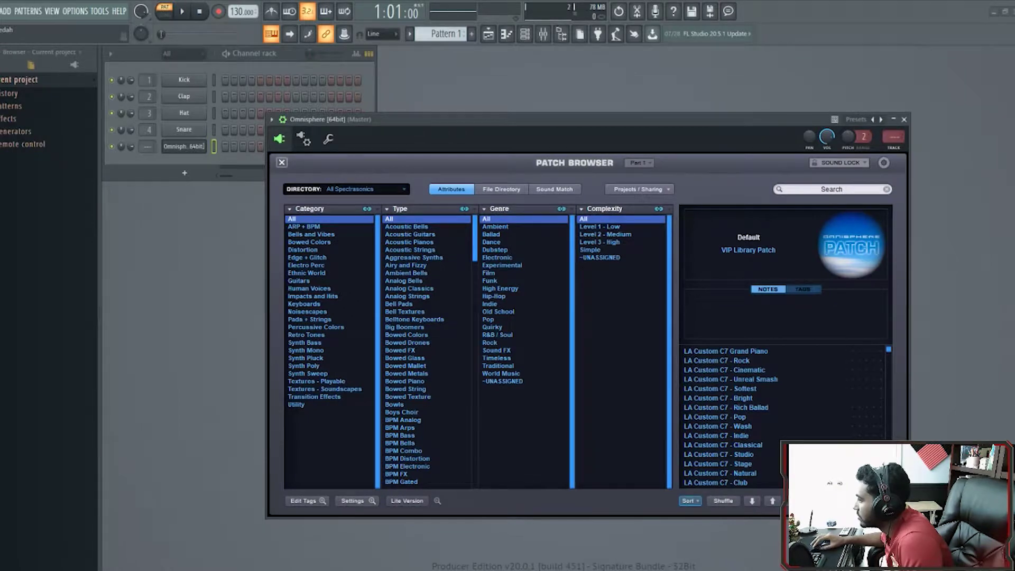
click(311, 234)
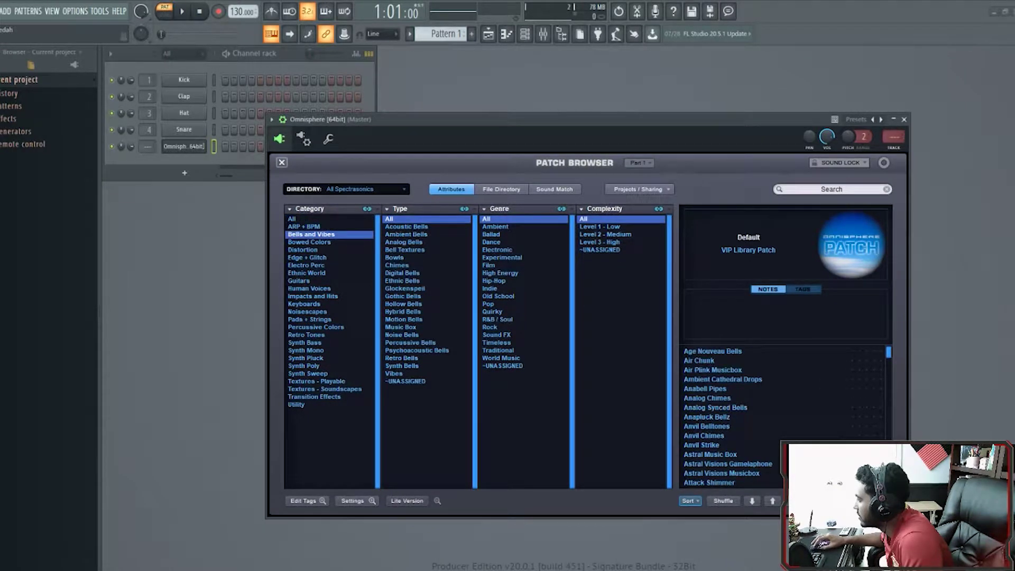
click(707, 417)
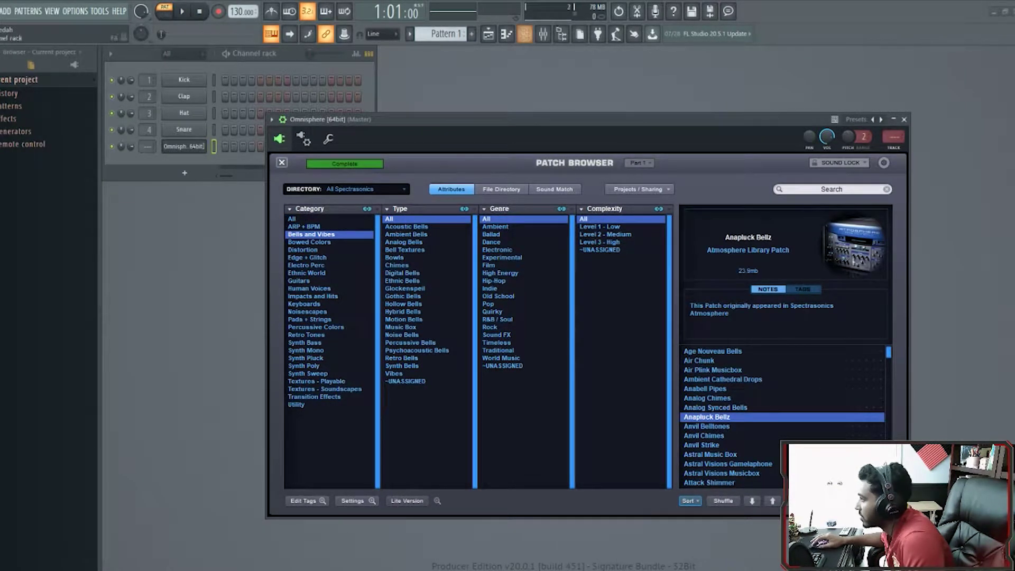
Draw four notes, C#6, C6, A#5 and D#6, one per beat in bar 1 of the Omnisphere piano roll
click(508, 34)
drag(150, 314, 98, 306)
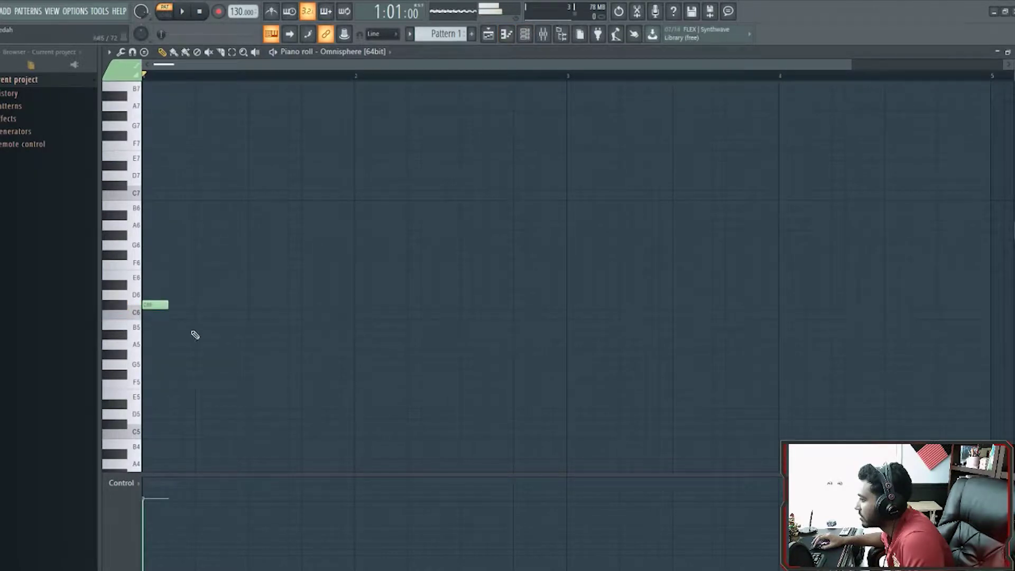
click(198, 315)
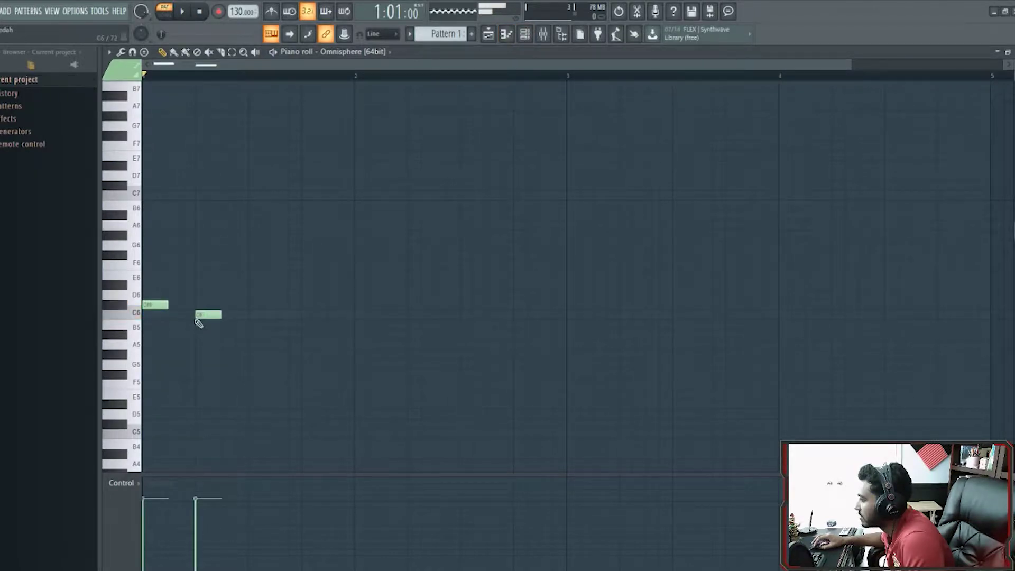
click(250, 335)
click(302, 285)
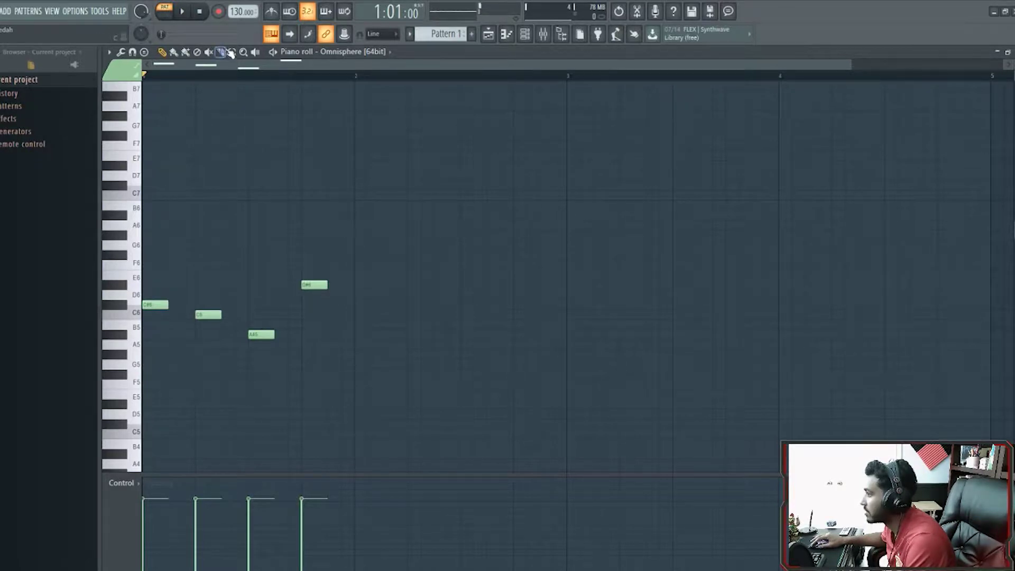
Apply legato to the four notes and extend the final D#6 to the end of bar 1
drag(381, 179, 28, 426)
key(ctrl+l)
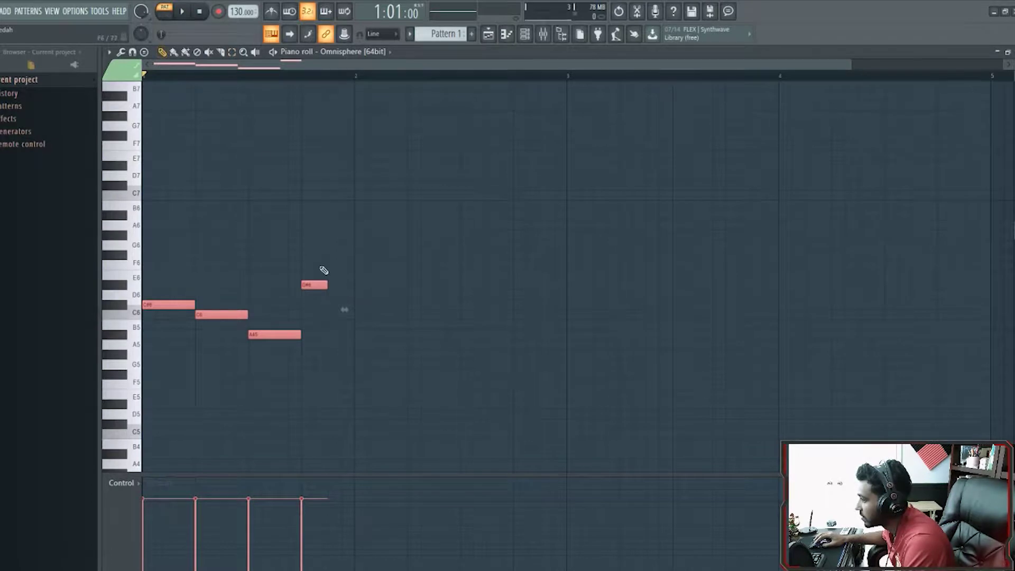
click(342, 293)
right_click(349, 294)
drag(325, 286, 350, 287)
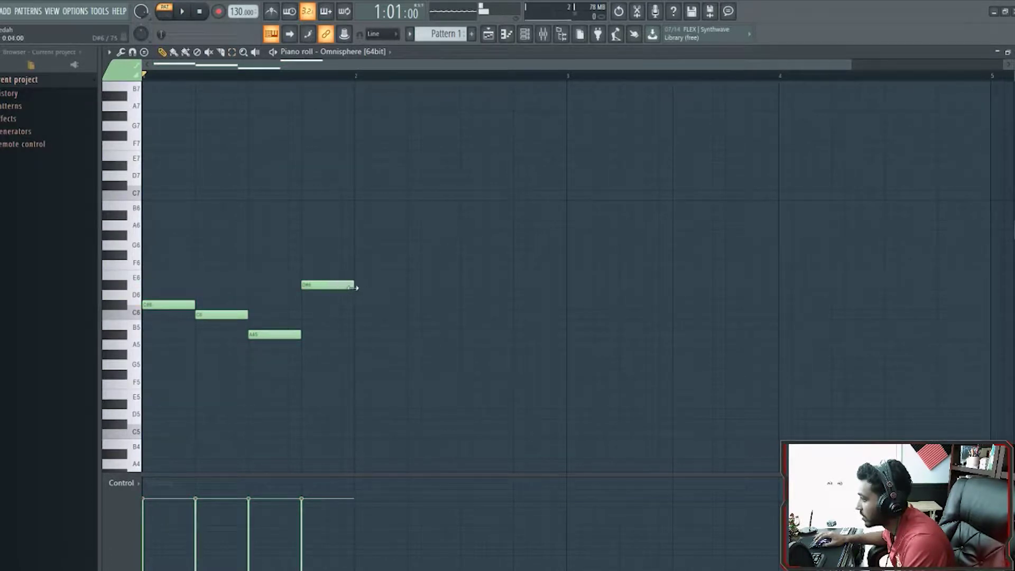
Select the four-note phrase and duplicate it twice so that it fills bars 1 to 3
click(231, 52)
drag(365, 201, 149, 374)
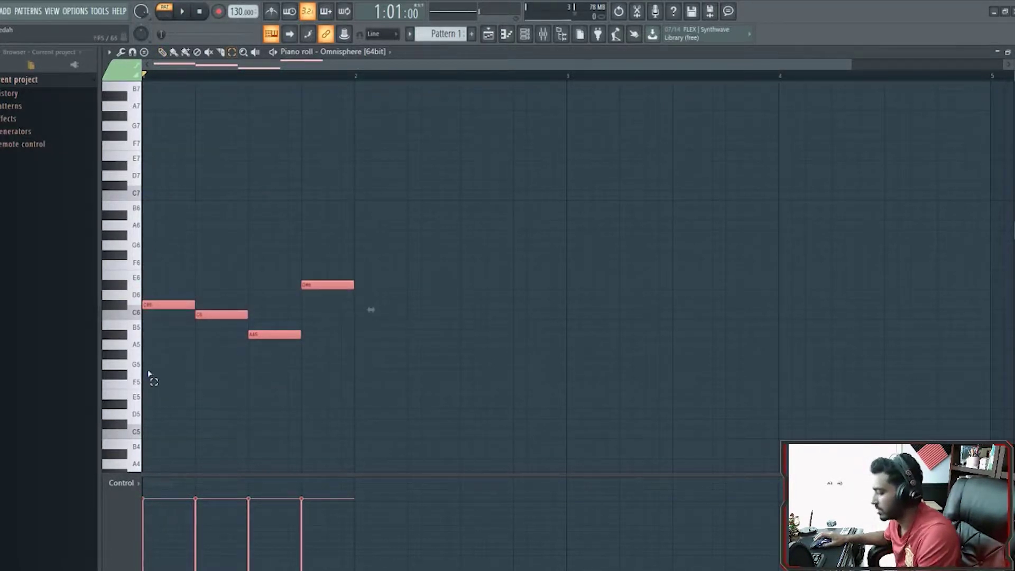
key(ctrl+b)
key(ctrl+b)
key(Page_Down)
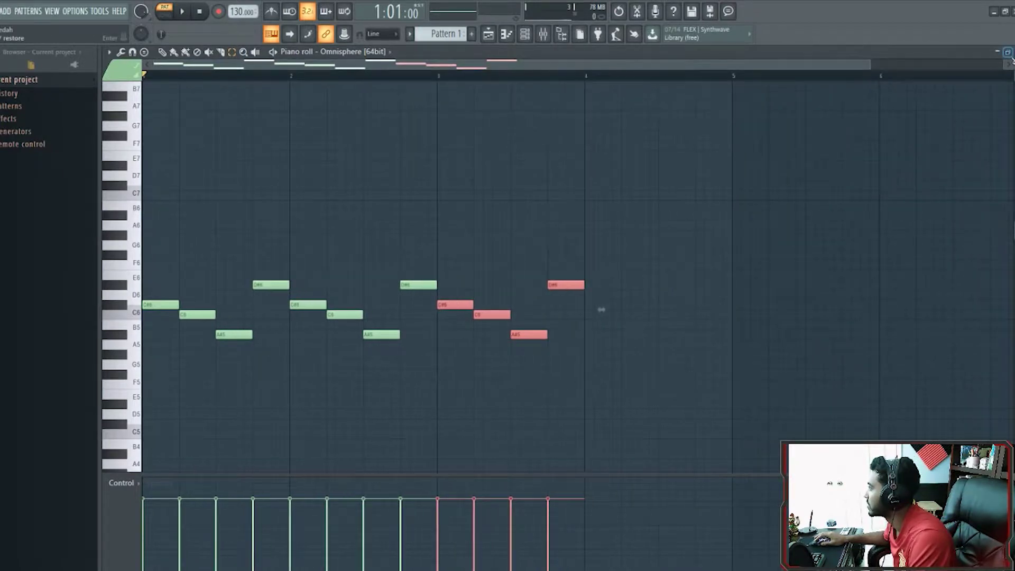
Close the piano roll and play back the pattern, then stop it
click(1009, 53)
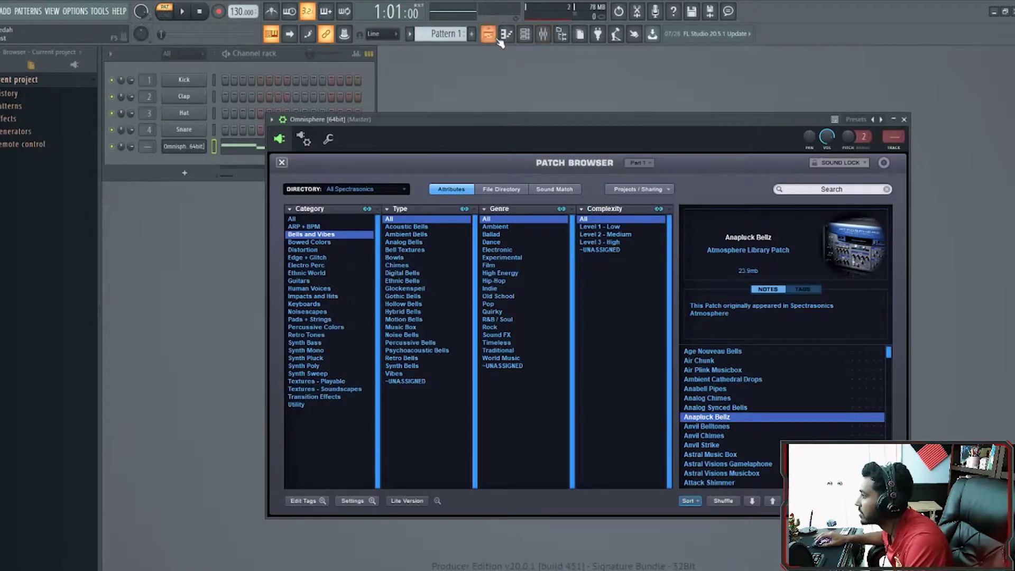
key(space)
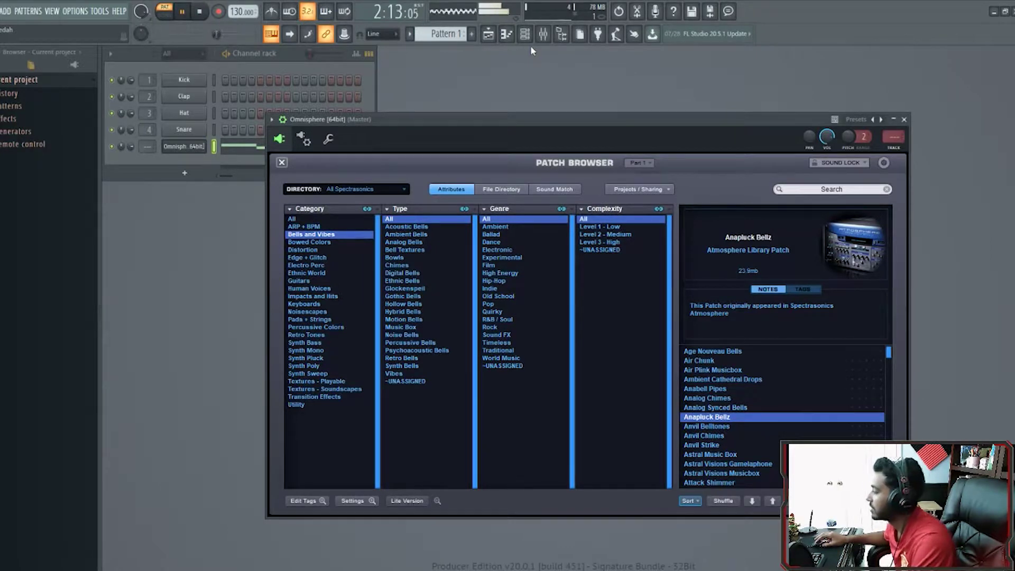
key(space)
Open the patch browser for part 2 and filter it to the Keyboards category of the Omnisphere Library directory
click(282, 162)
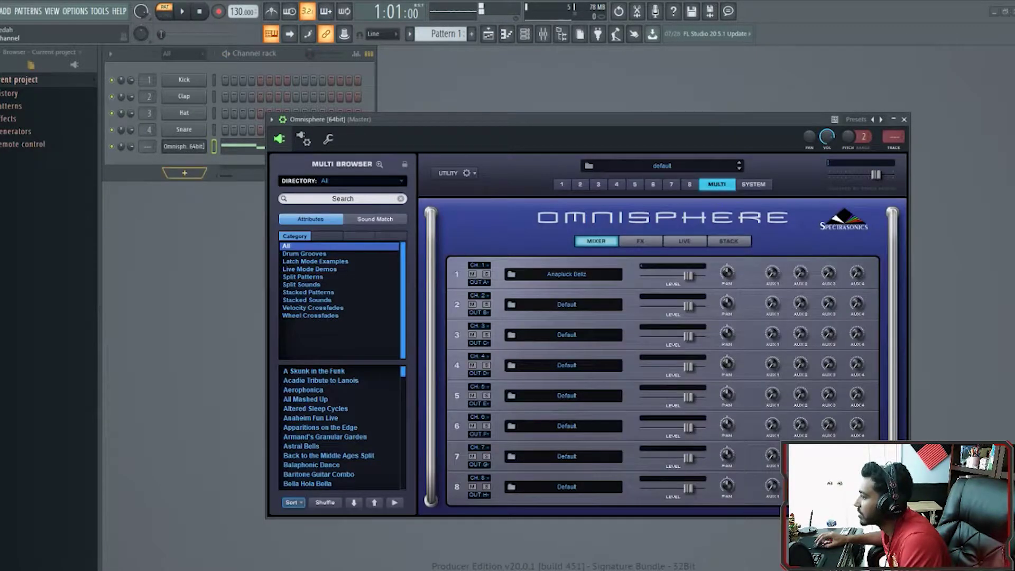
click(566, 305)
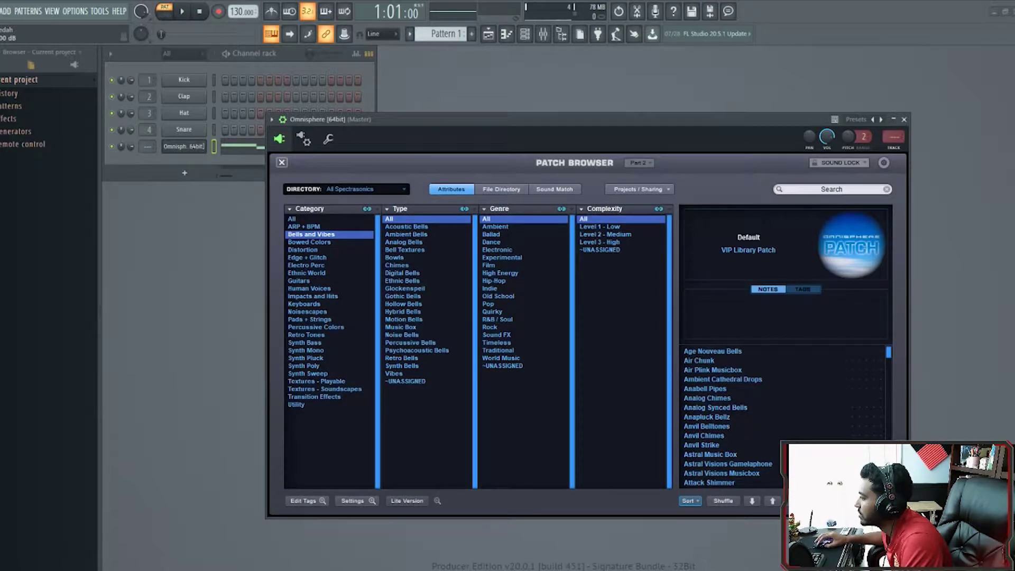
click(305, 304)
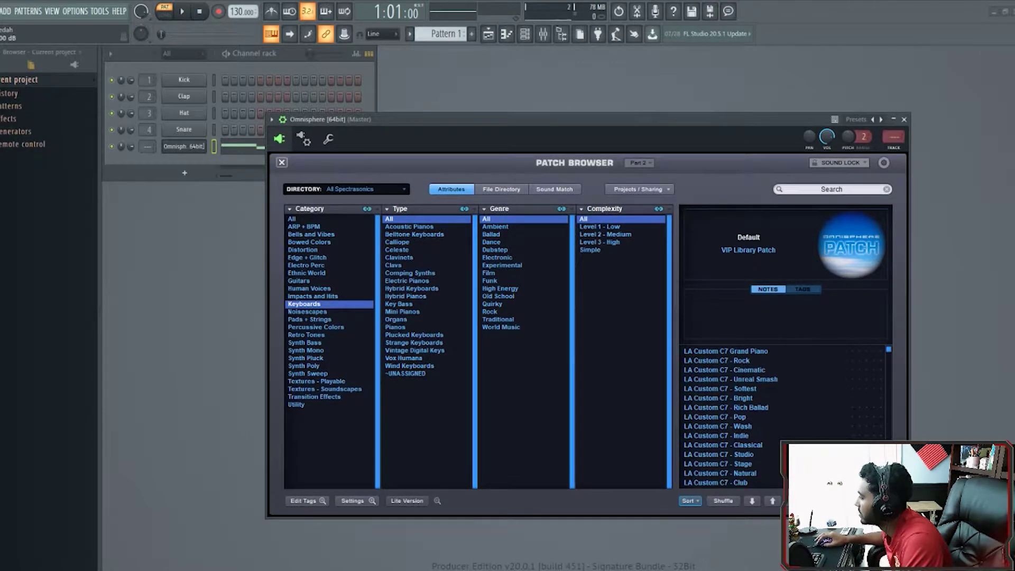
scroll(783, 418, down, 10)
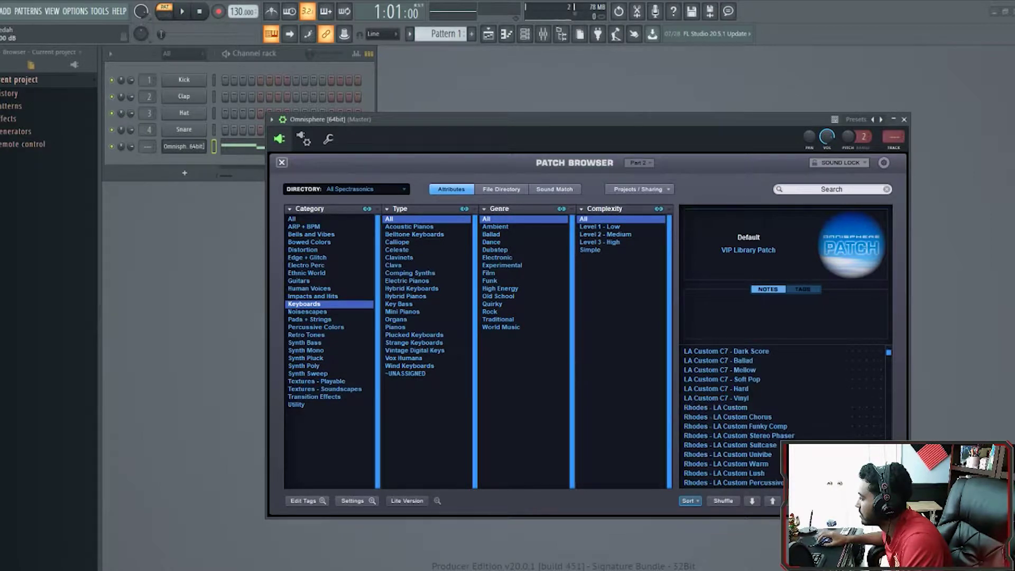
scroll(783, 418, down, 10)
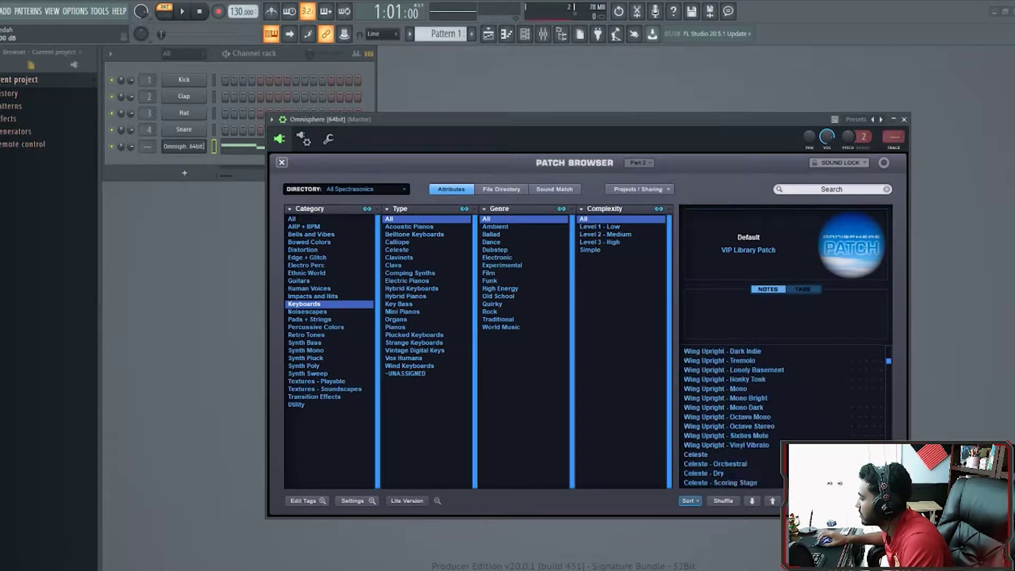
scroll(782, 418, down, 10)
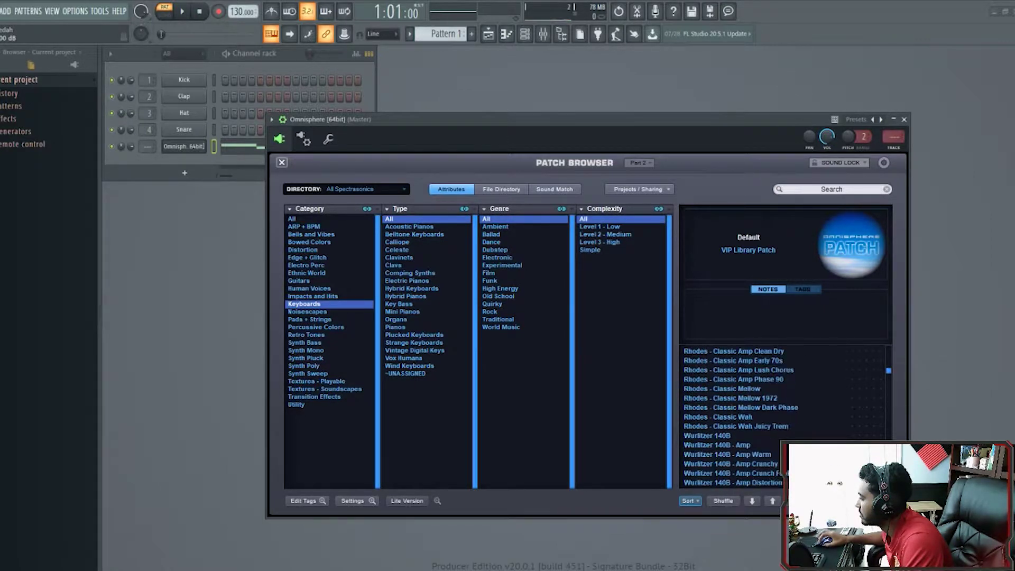
scroll(782, 418, down, 5)
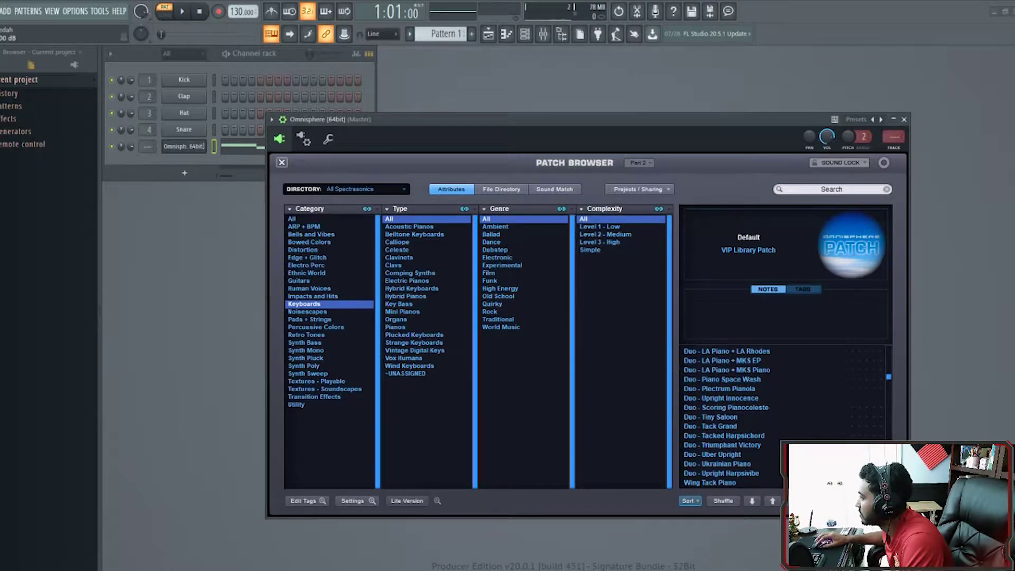
click(350, 198)
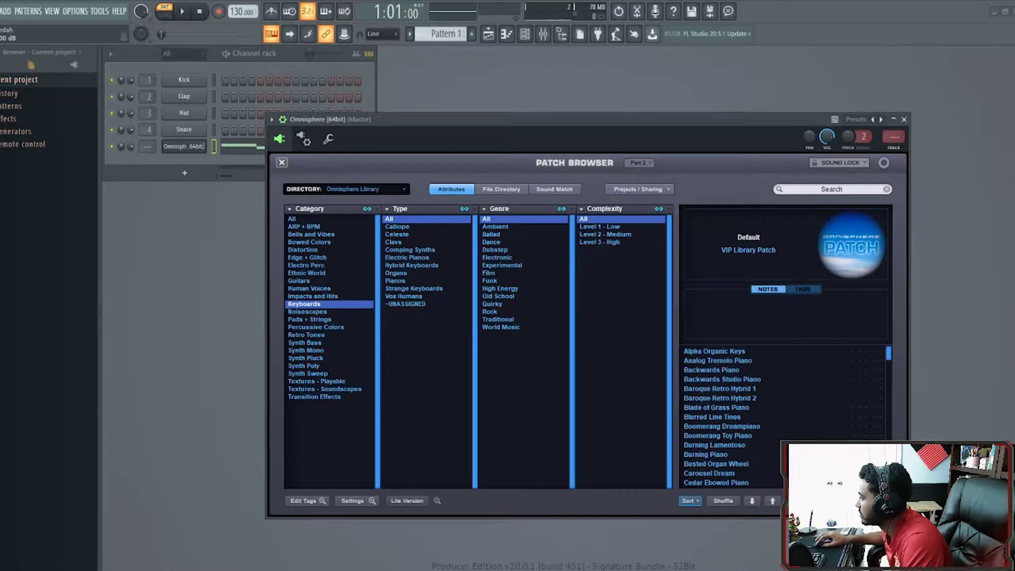
Try the Busted Organ Wheel and Celeste - Ambient patches, and settle on Frozen Piano Dreams for part 2
scroll(782, 418, down, 1)
click(717, 426)
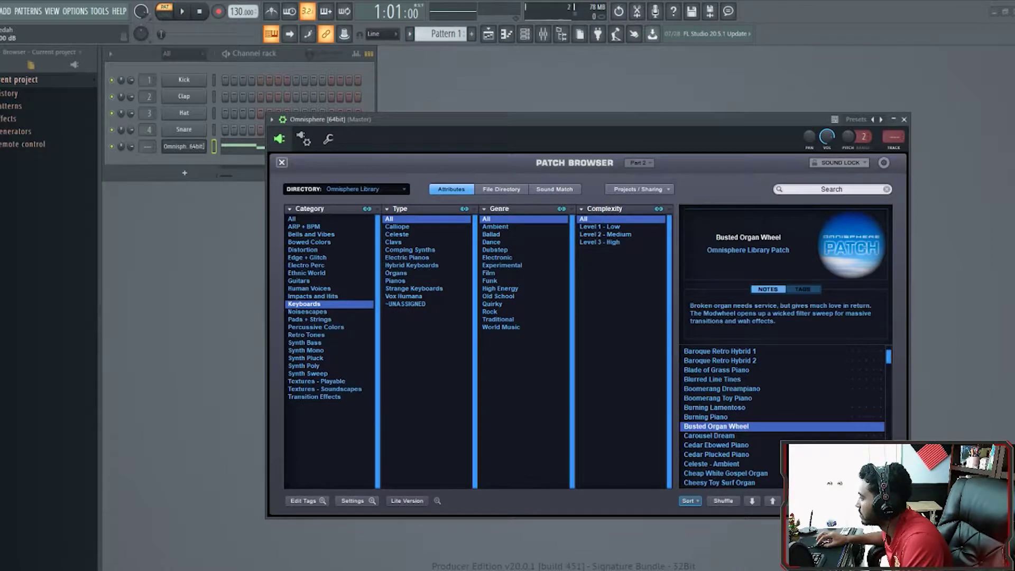
click(712, 465)
scroll(712, 464, down, 16)
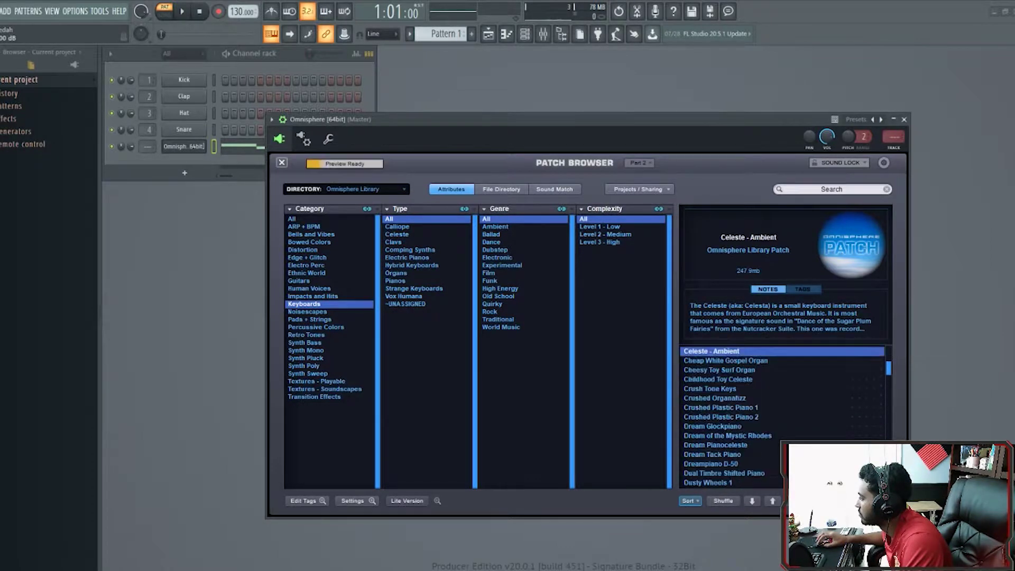
click(717, 473)
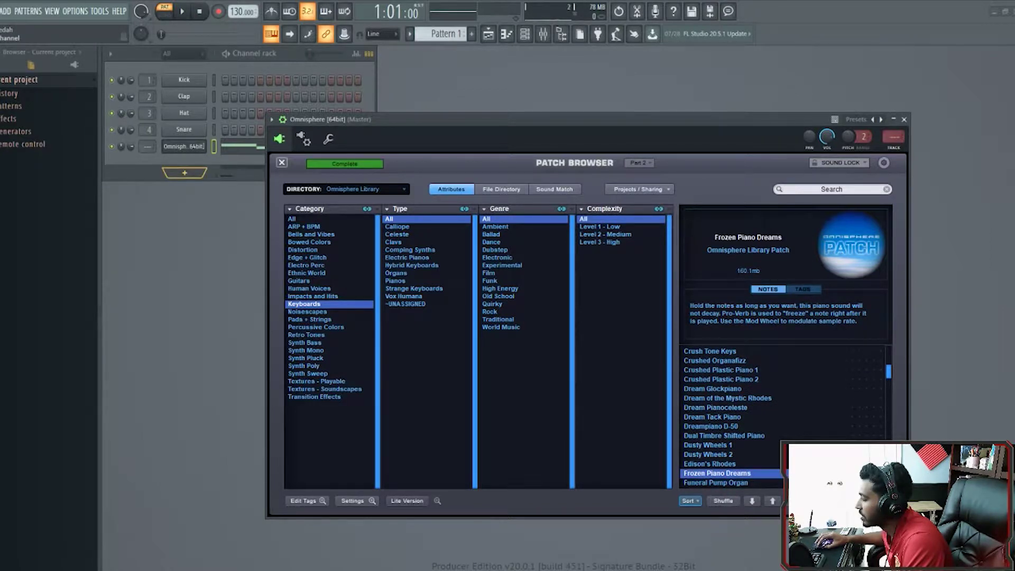
Add a MIDI Out channel to the channel rack, adjust its port number and close its settings
click(188, 176)
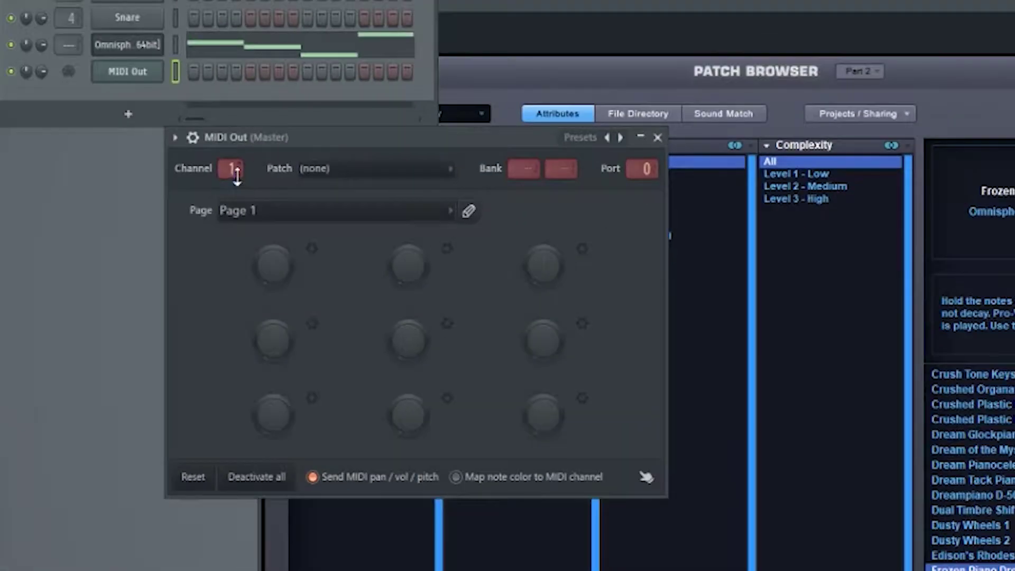
drag(642, 176, 644, 169)
click(658, 138)
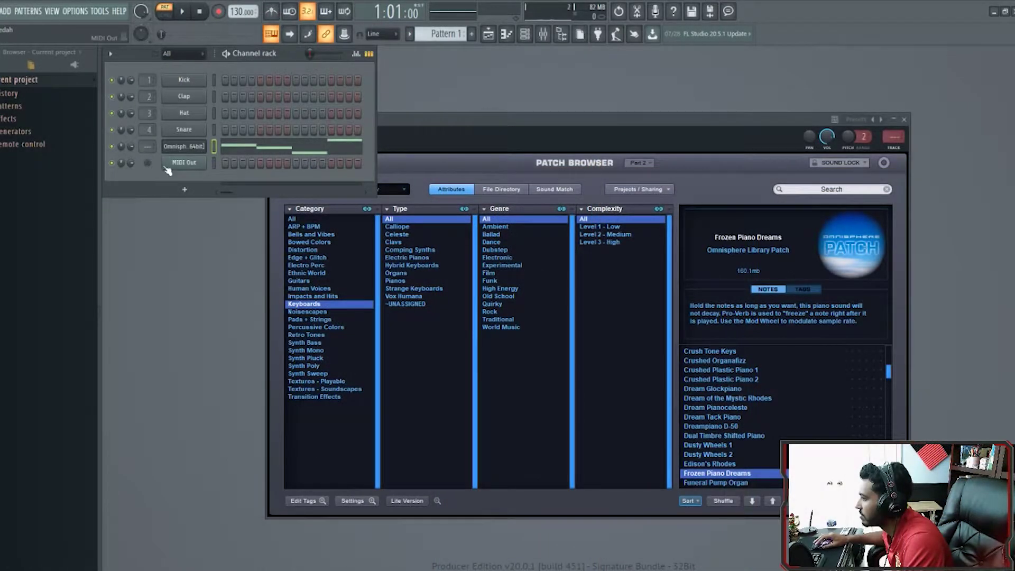
Paste the copied notes into the MIDI Out channel and start playing the pattern
key(ctrl+v)
key(space)
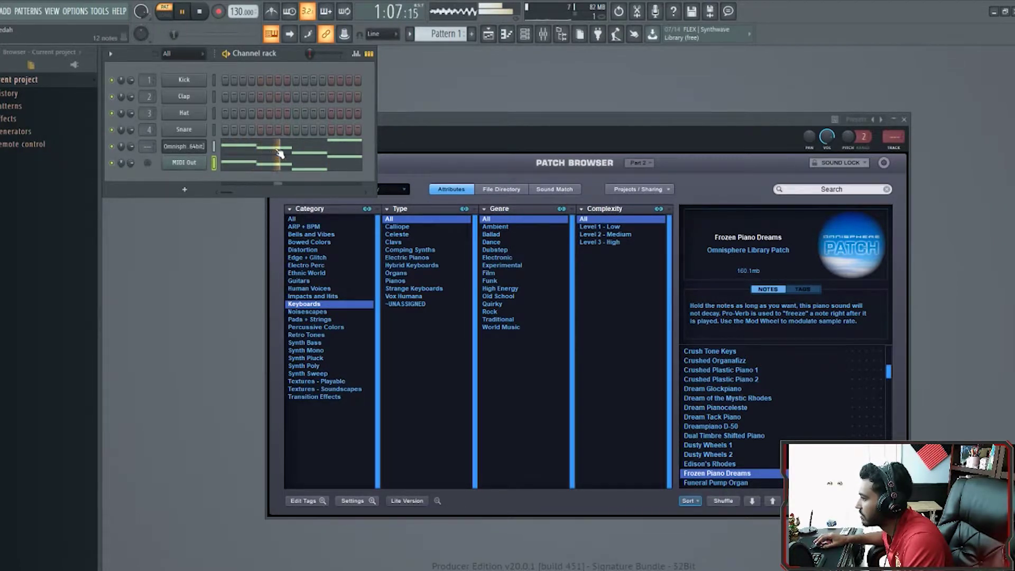
Open the mixer, lower the Insert 1 and Insert 2 faders, stop playback and briefly mute Insert 2 before unmuting it
key(F9)
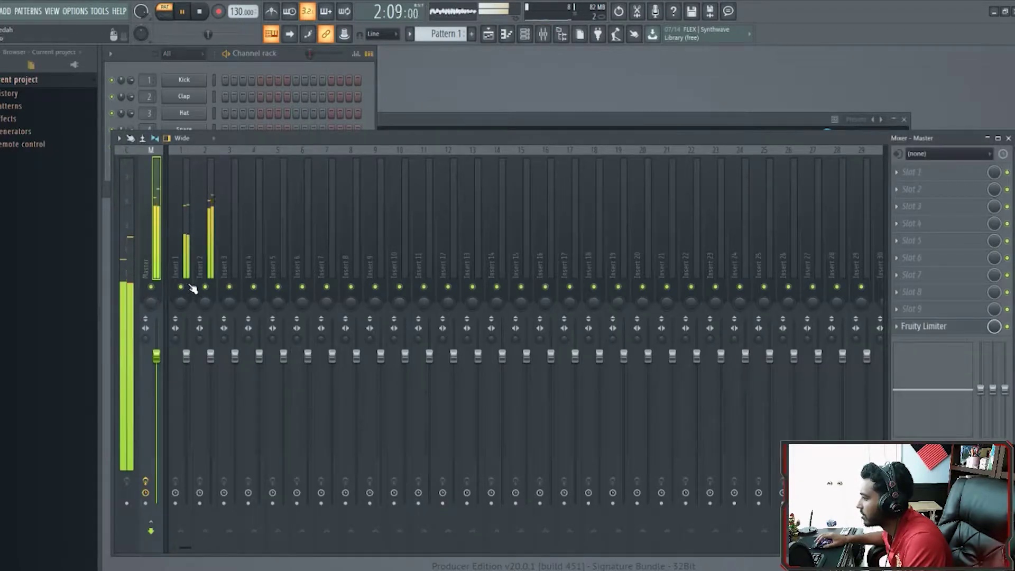
drag(192, 358, 210, 424)
key(space)
click(202, 288)
click(202, 288)
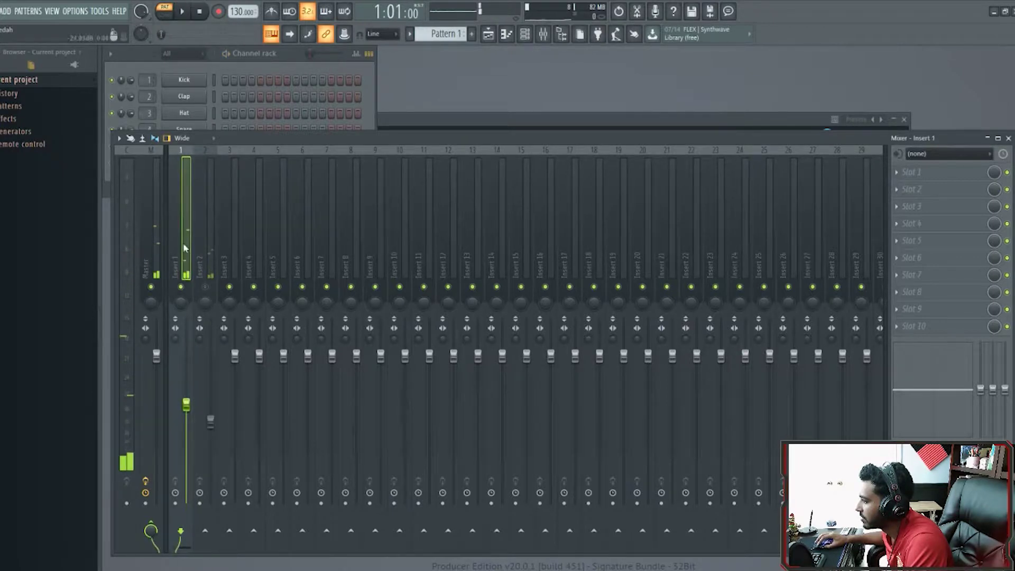
click(182, 264)
click(205, 287)
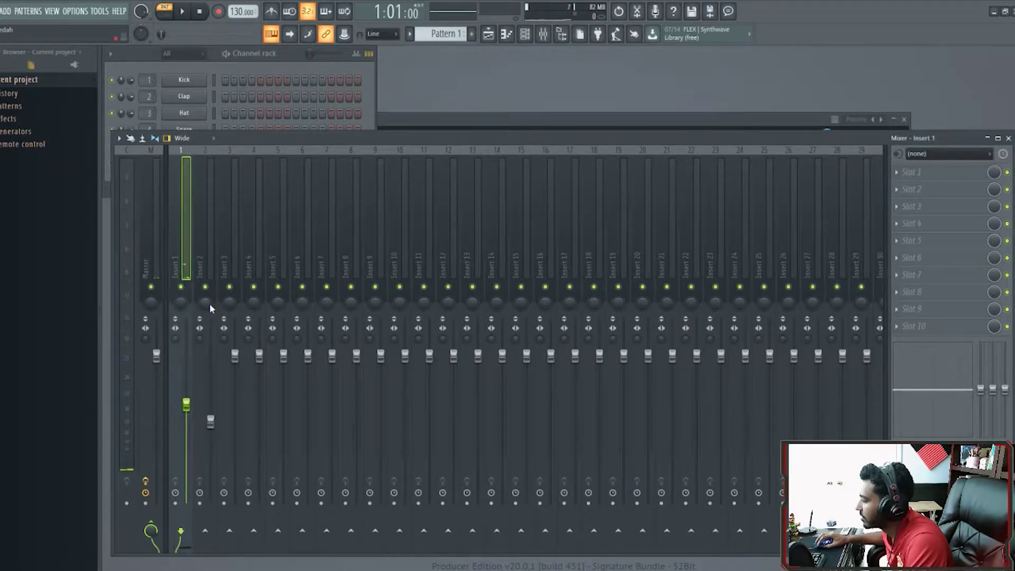
Trim the Insert 1 and Insert 2 faders slightly lower during playback, then close the mixer and stop the pattern
key(space)
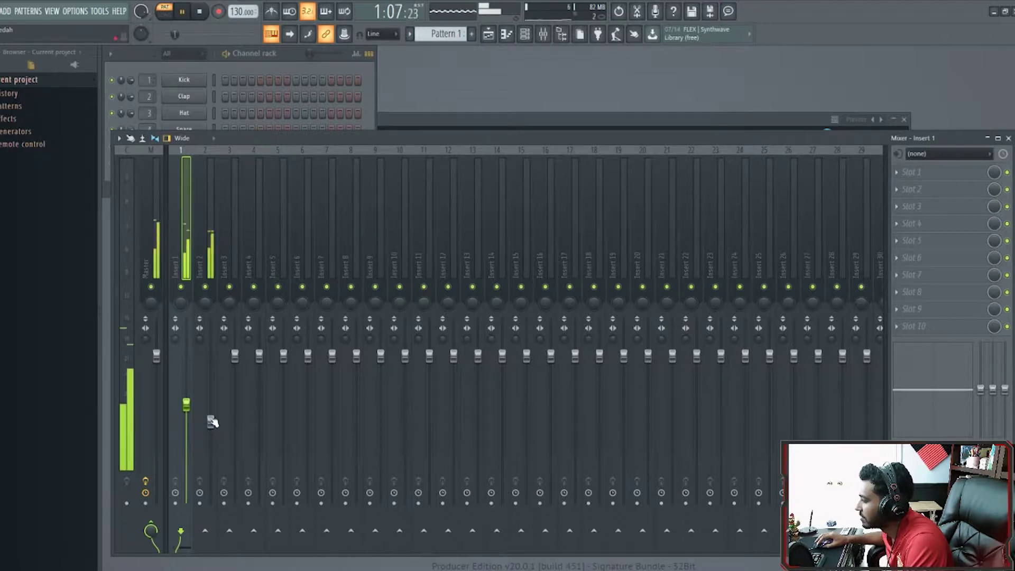
click(211, 422)
drag(187, 404, 187, 409)
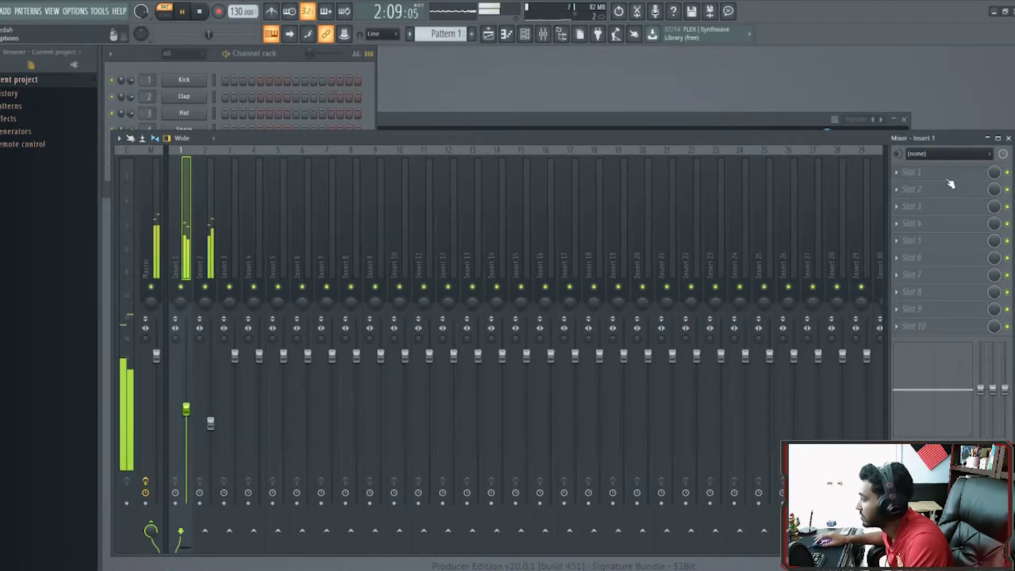
click(1009, 138)
key(space)
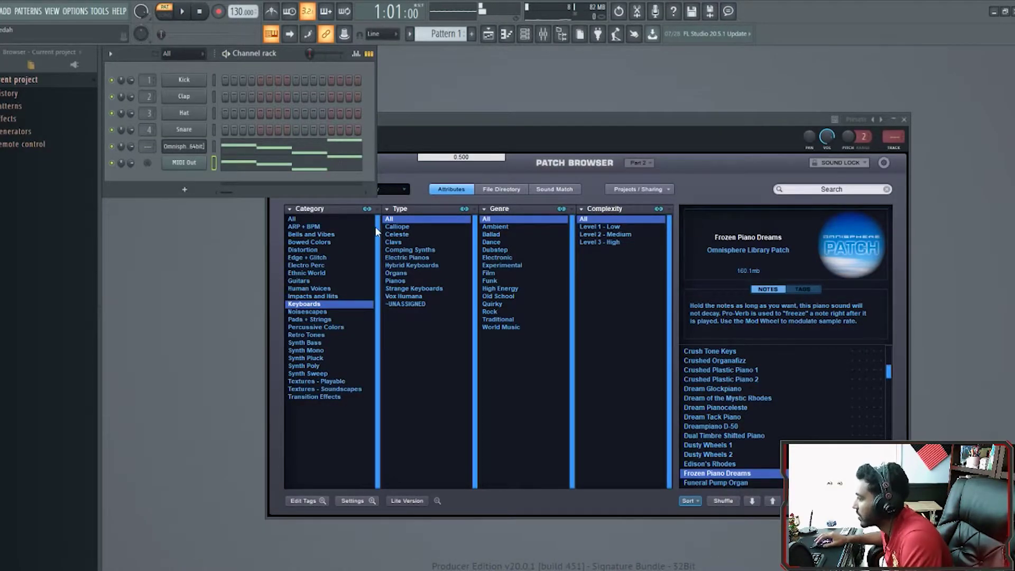
Return to Omnisphere's multi page and load the Big Juicy Boy patch from the Synth Bass category for part 3
drag(579, 121, 611, 120)
click(314, 163)
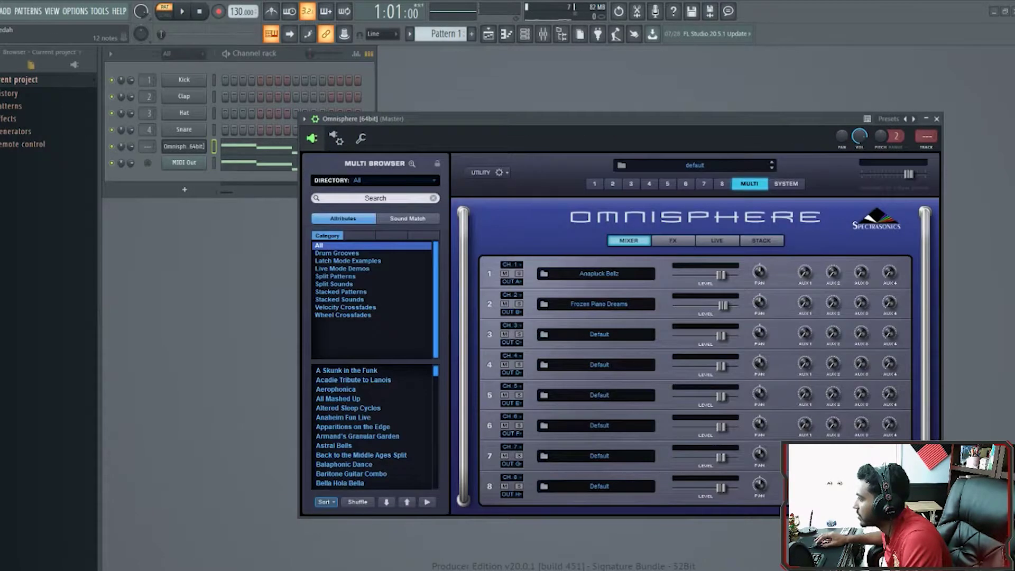
click(599, 334)
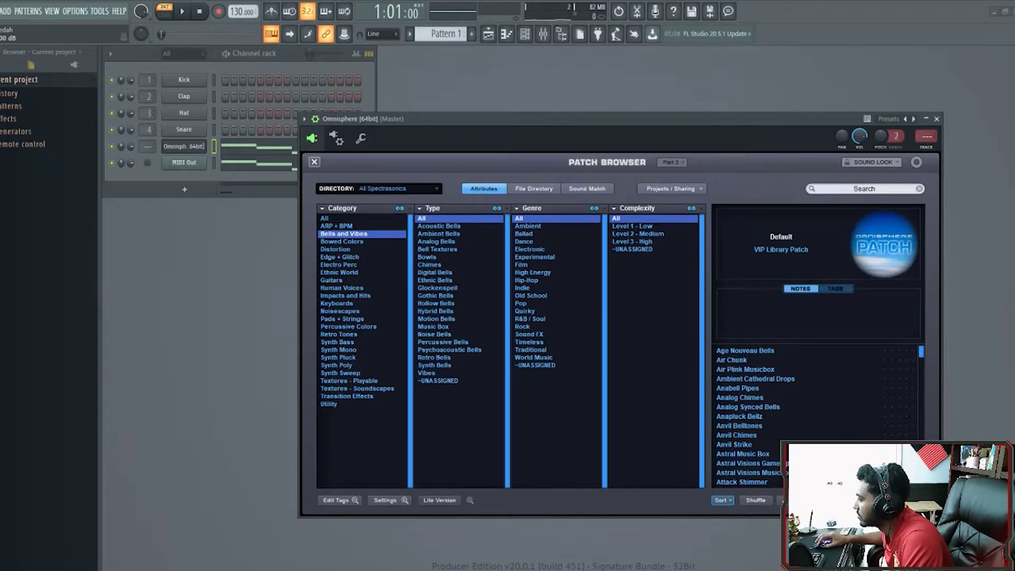
click(338, 342)
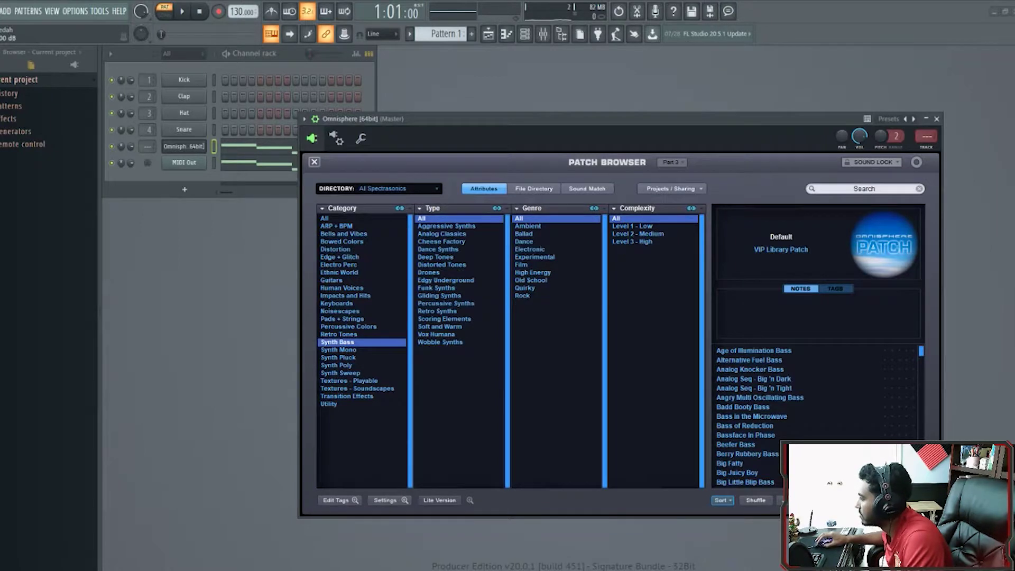
scroll(793, 415, down, 1)
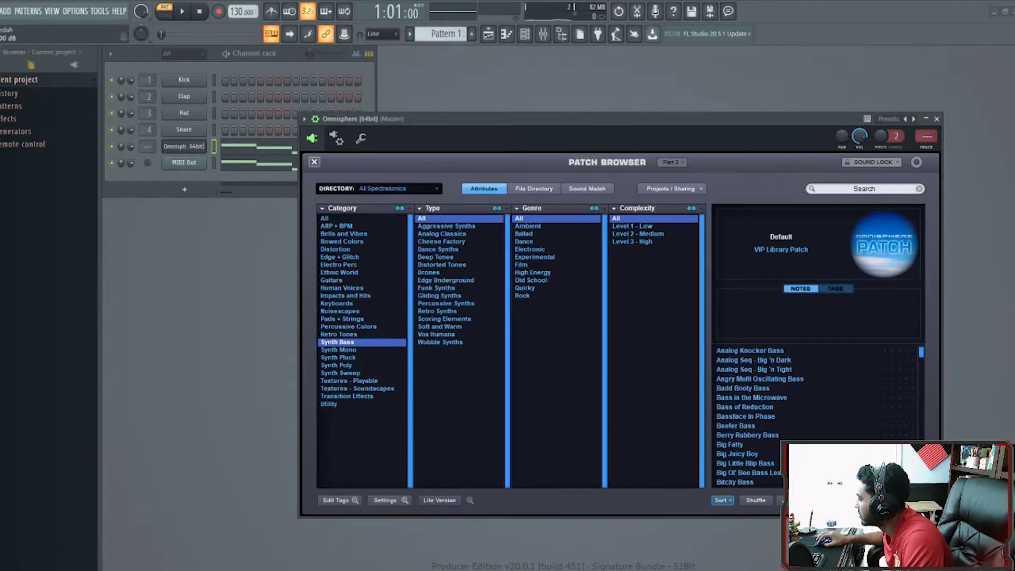
click(782, 454)
Add a second MIDI Out channel to the channel rack with its MIDI channel set to 3, and close its settings
click(193, 188)
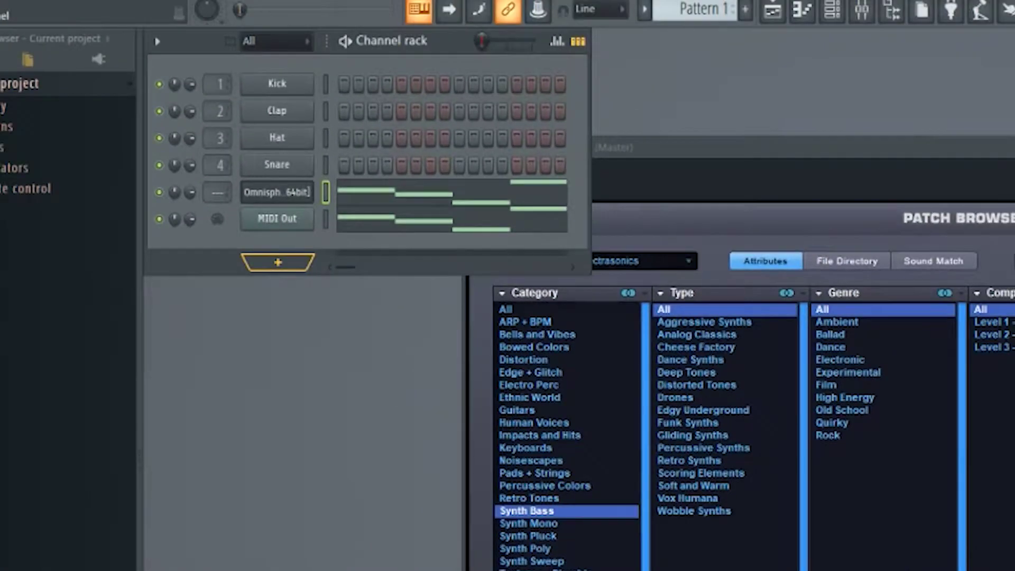
click(186, 170)
scroll(219, 154, up, 2)
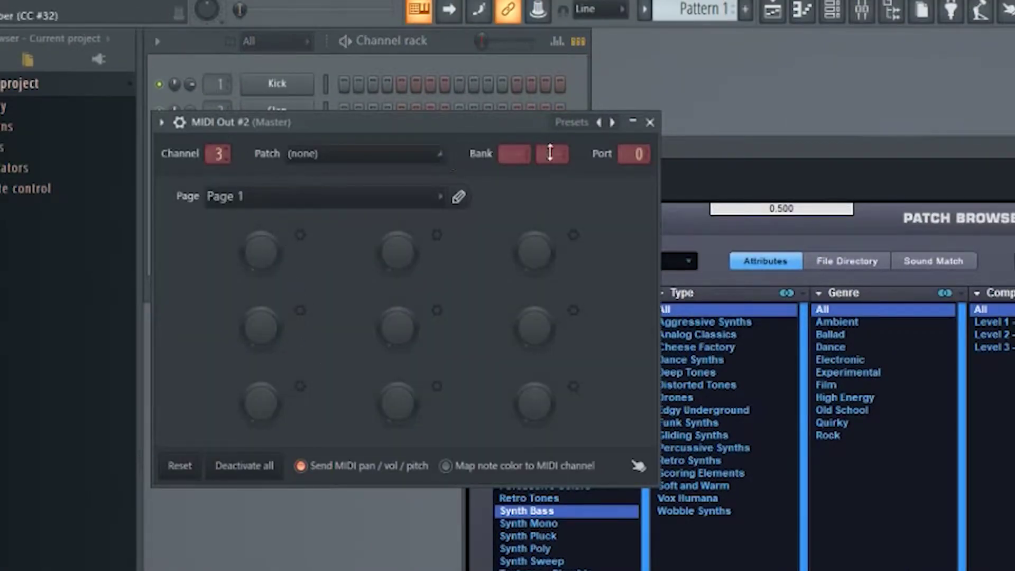
click(650, 122)
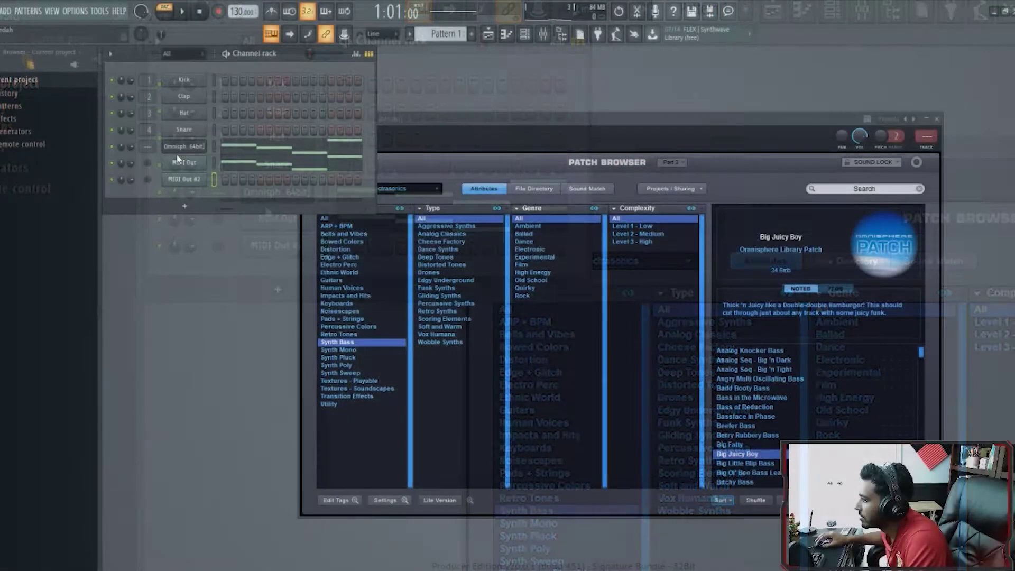
Paste the copied notes into the MIDI Out #2 channel and play the pattern
click(213, 180)
key(ctrl+v)
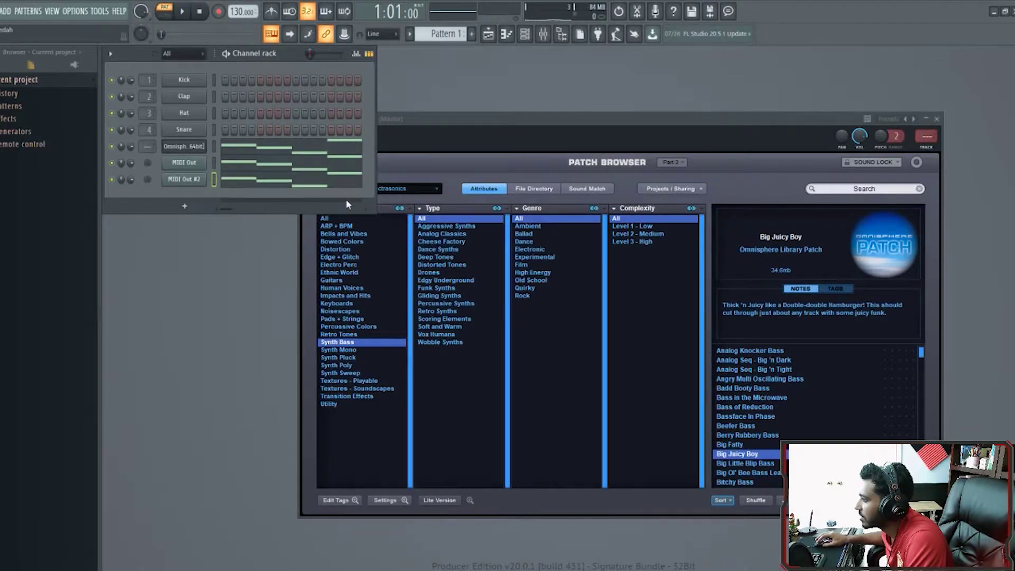
key(space)
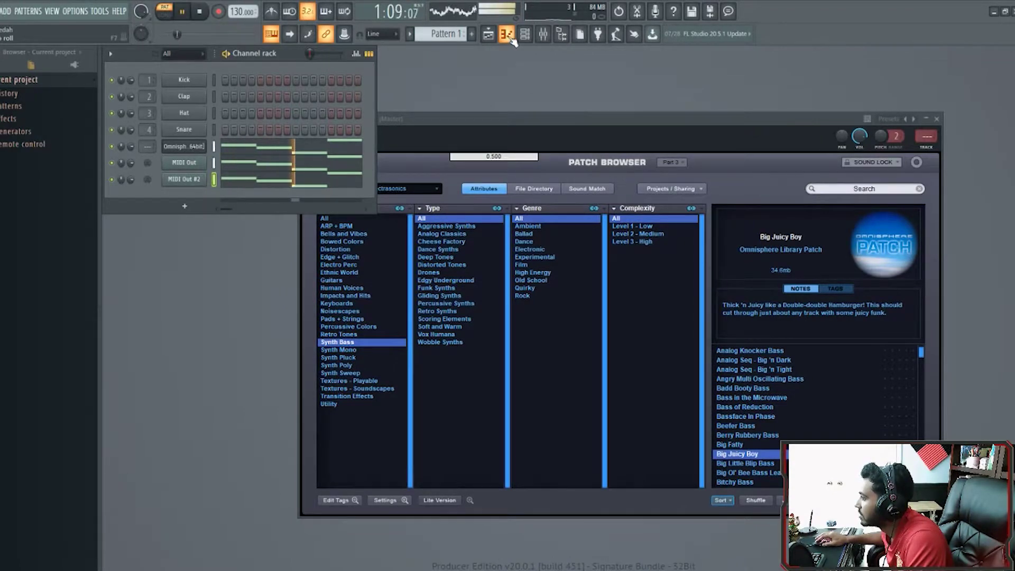
Lower the Insert 3 fader in the mixer and cut its high EQ band
click(544, 34)
drag(235, 356, 235, 376)
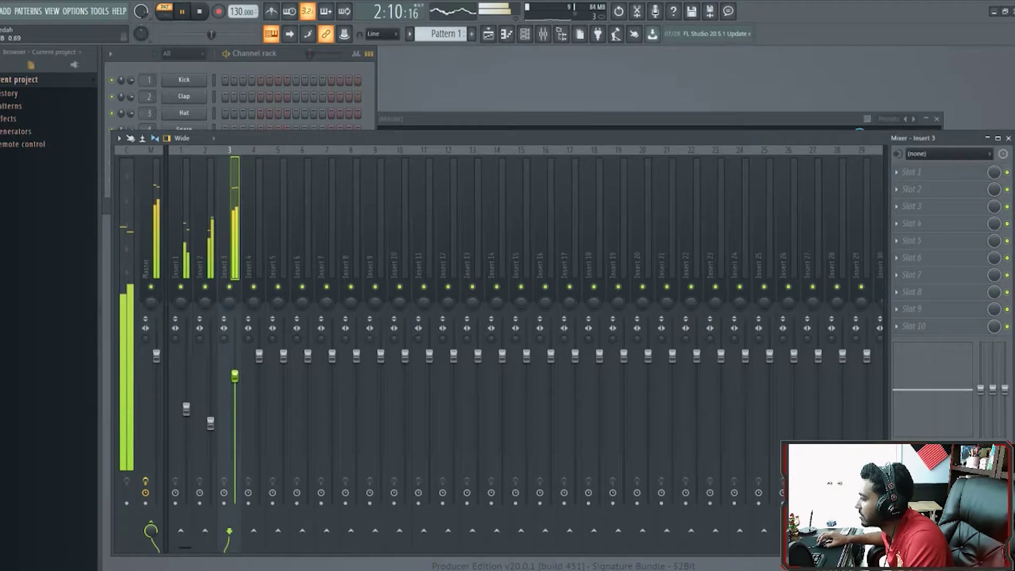
drag(1006, 389, 1005, 478)
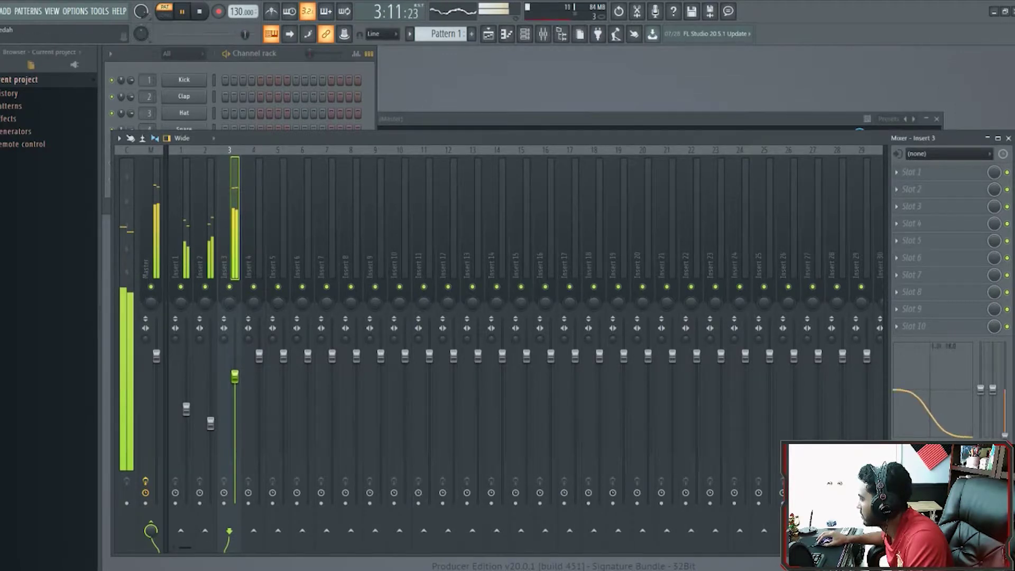
Cut the low EQ band on Insert 2 and Insert 1, then stop playback and close the mixer
click(208, 274)
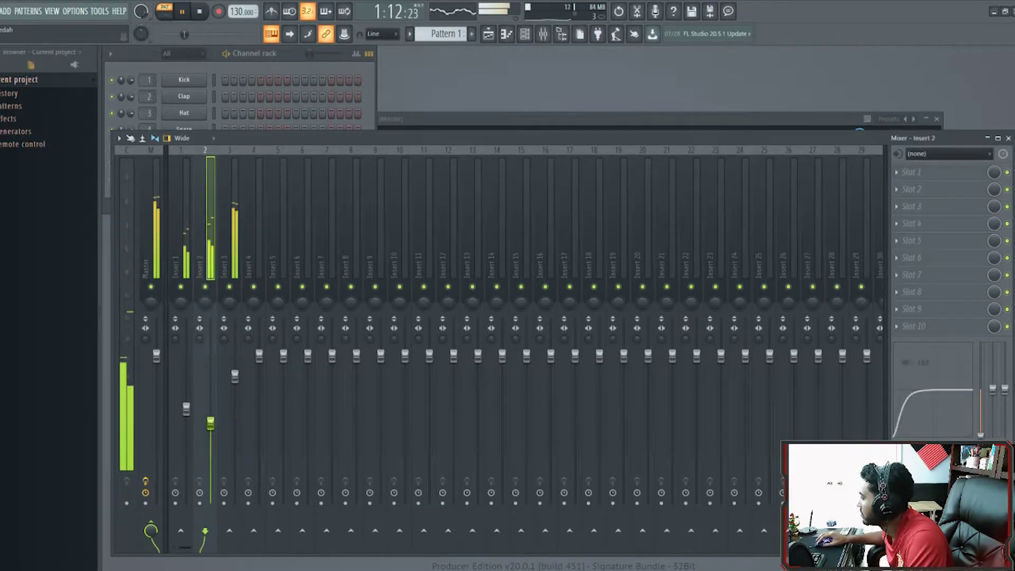
key(Left)
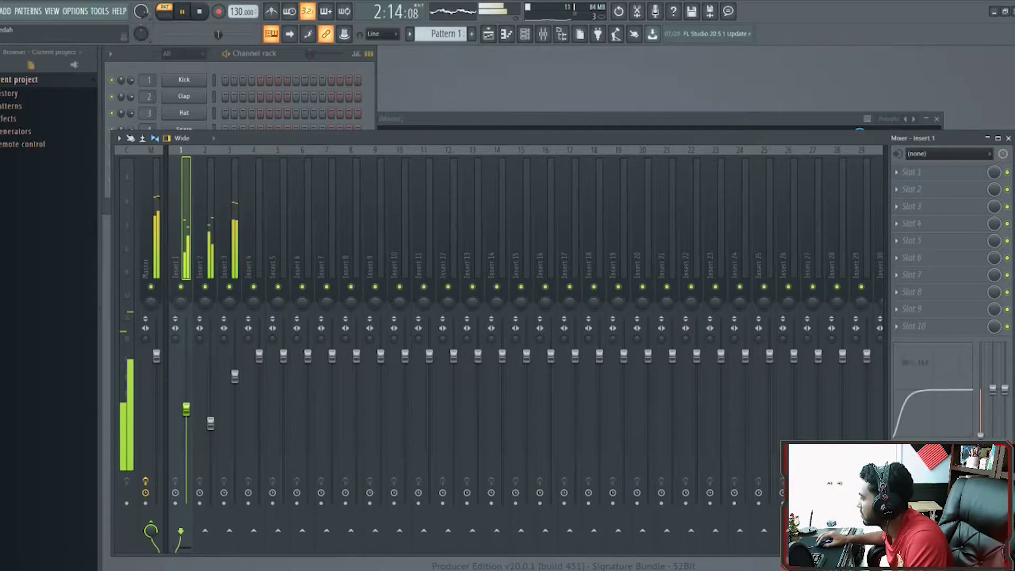
key(space)
key(F9)
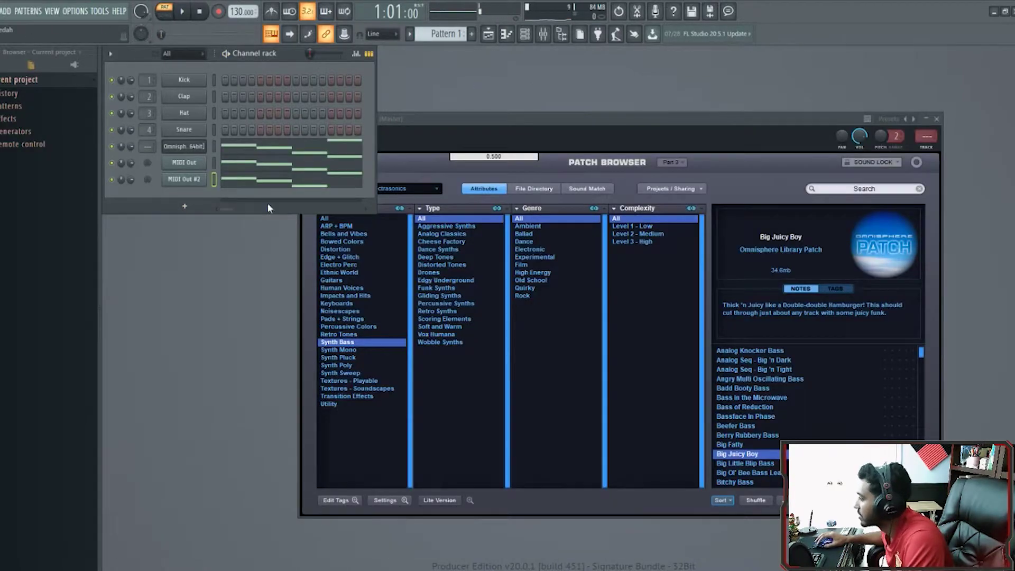
Return to Omnisphere's multi page and load the Astral Planetarium Sweep patch from the Pads + Strings category for part 4
click(522, 117)
click(317, 163)
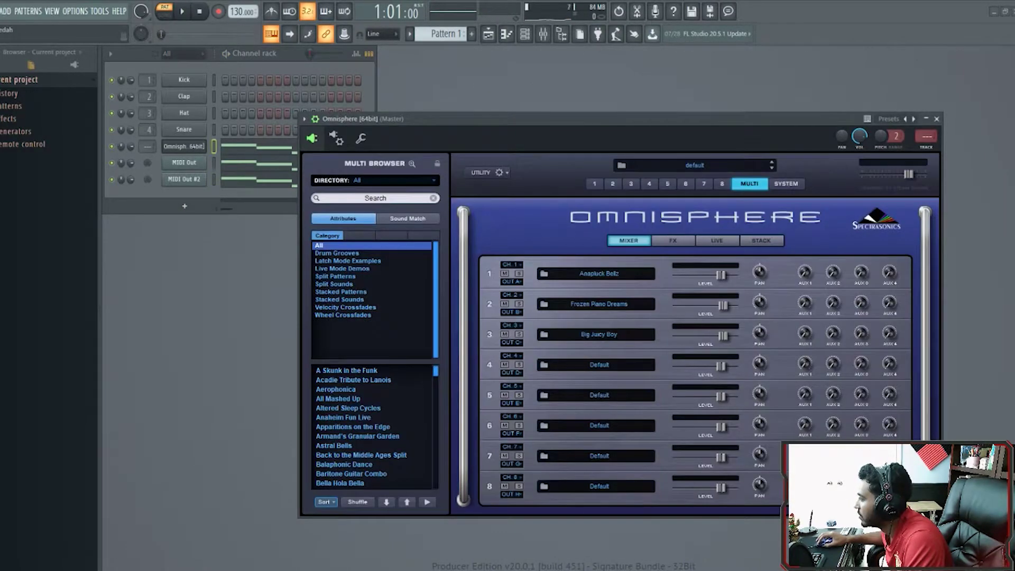
click(596, 365)
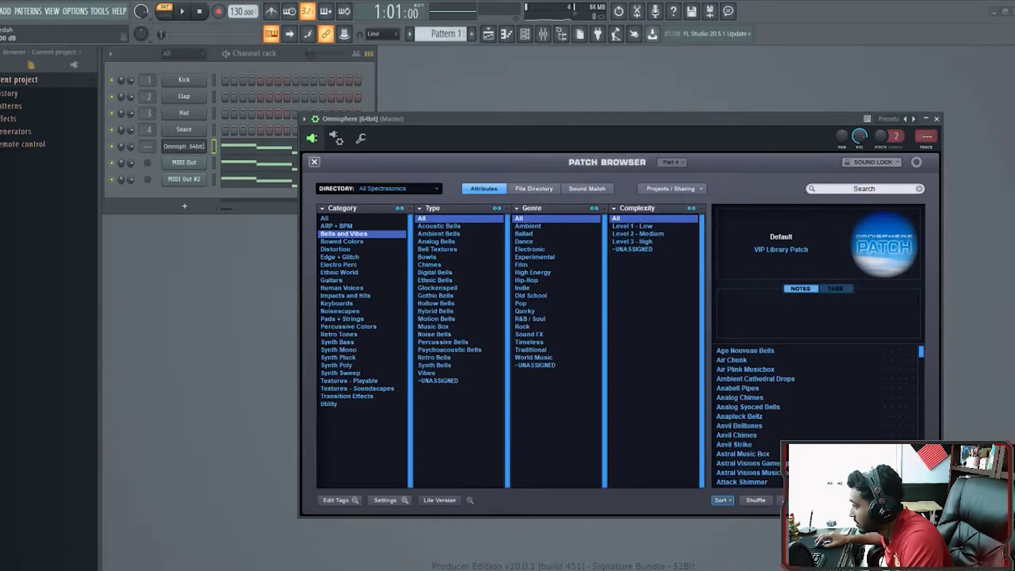
click(343, 318)
scroll(815, 413, down, 2)
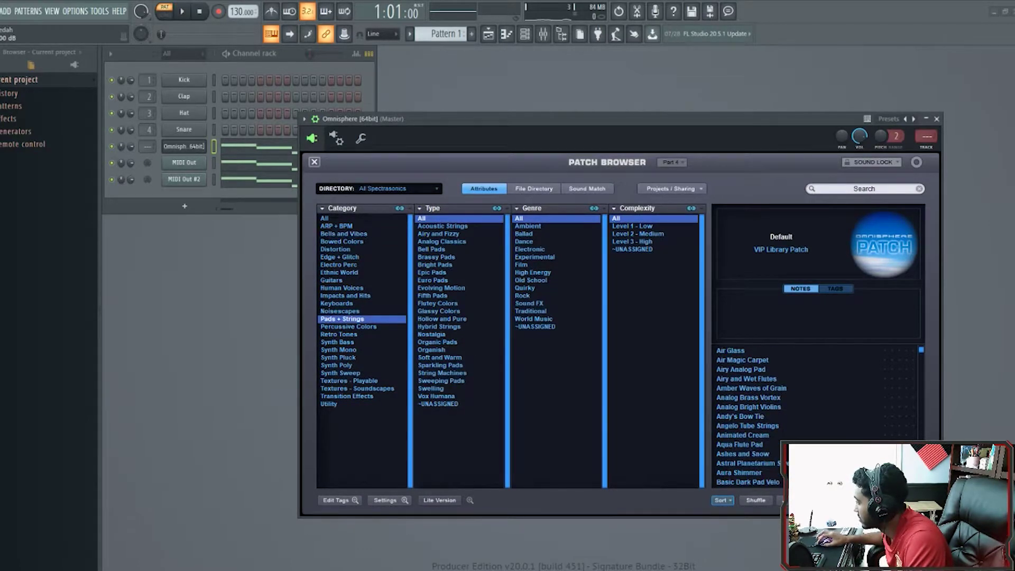
Add a third MIDI Out channel on port 1, raise its channel number, paste the notes into it and play the pattern
click(185, 207)
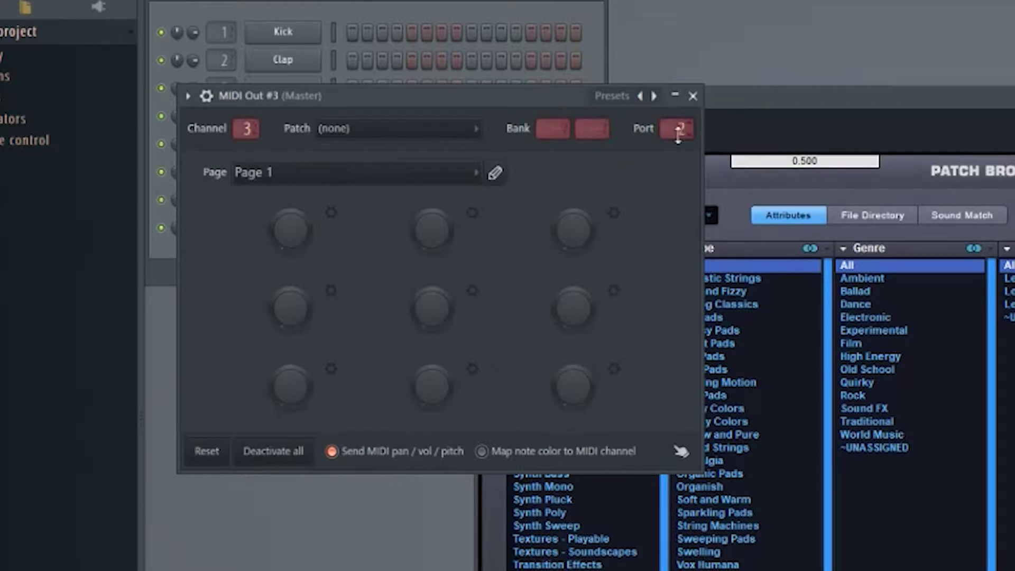
drag(677, 128, 678, 134)
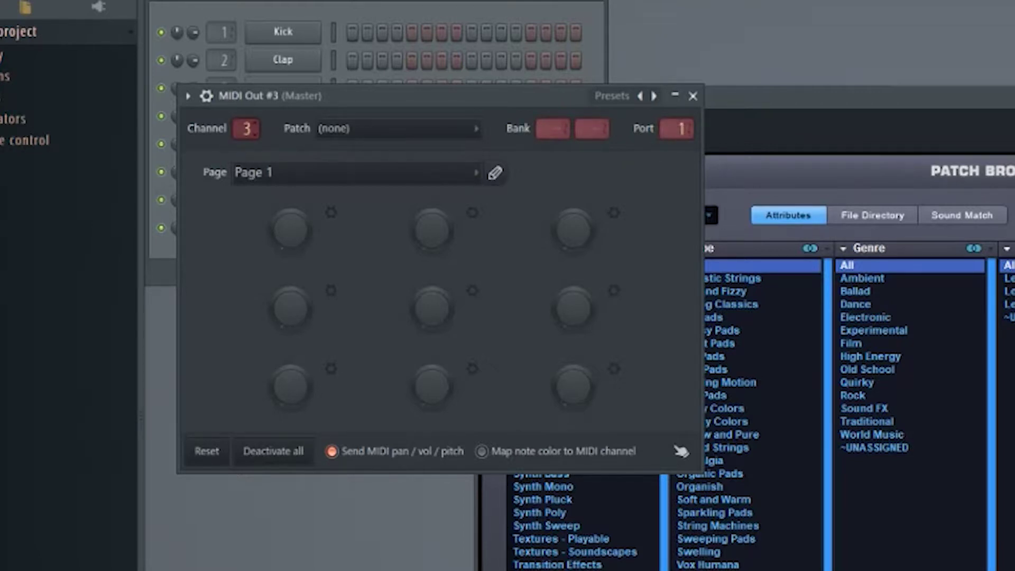
drag(247, 128, 247, 124)
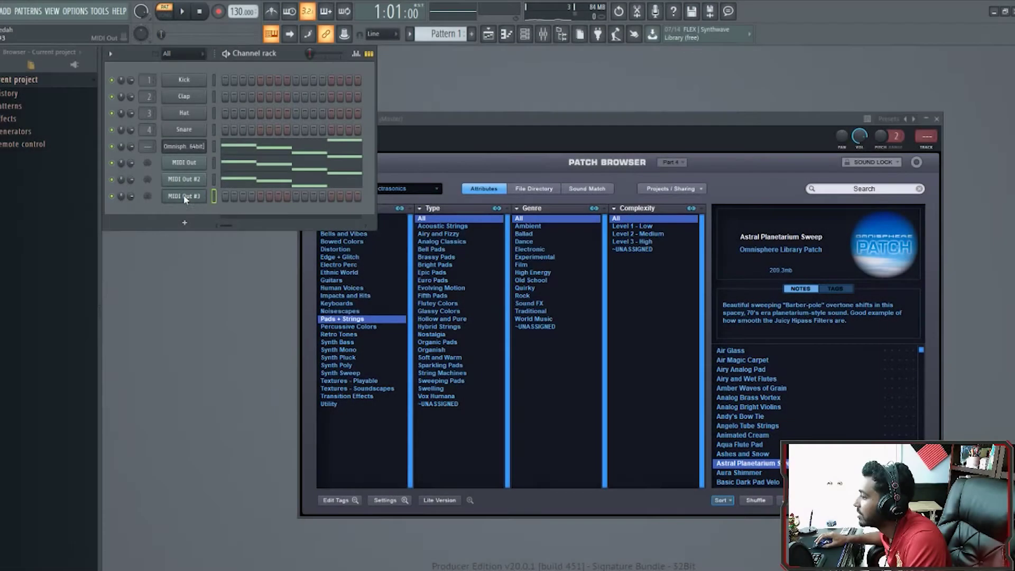
key(space)
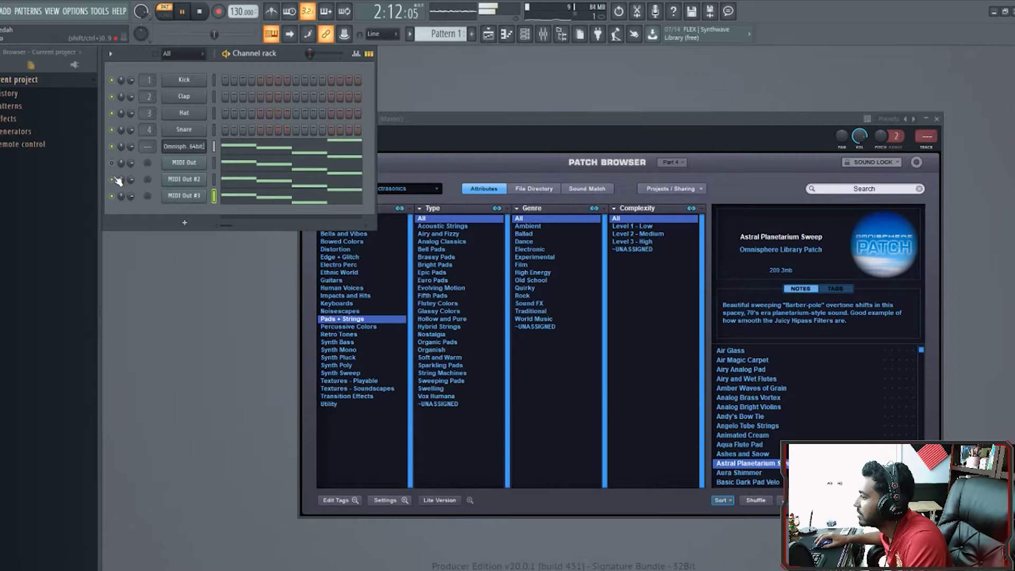
Lower the Insert 4 fader in the mixer, cut its low and high EQ bands, then stop playback and close the mixer
click(543, 34)
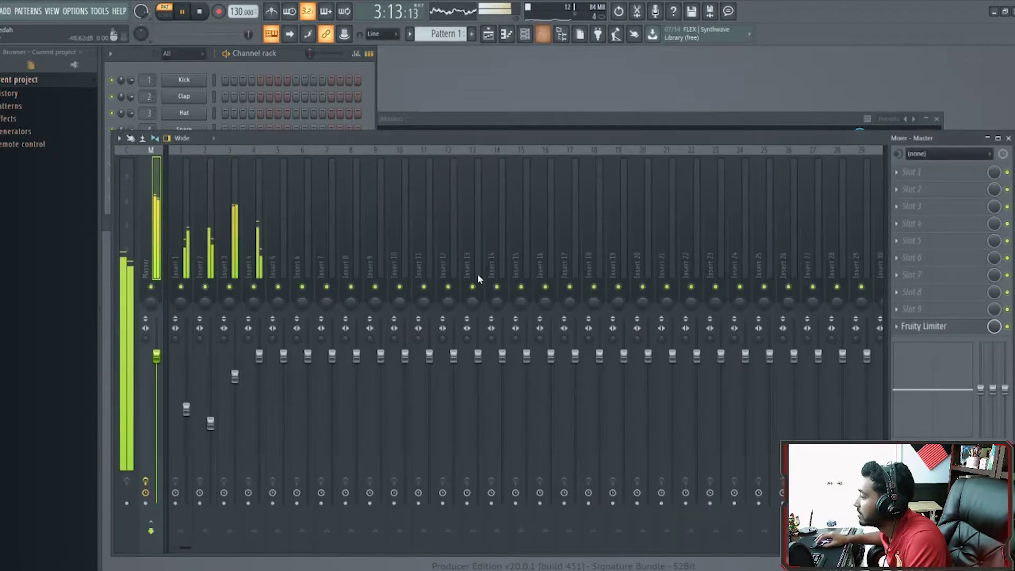
drag(259, 356, 262, 386)
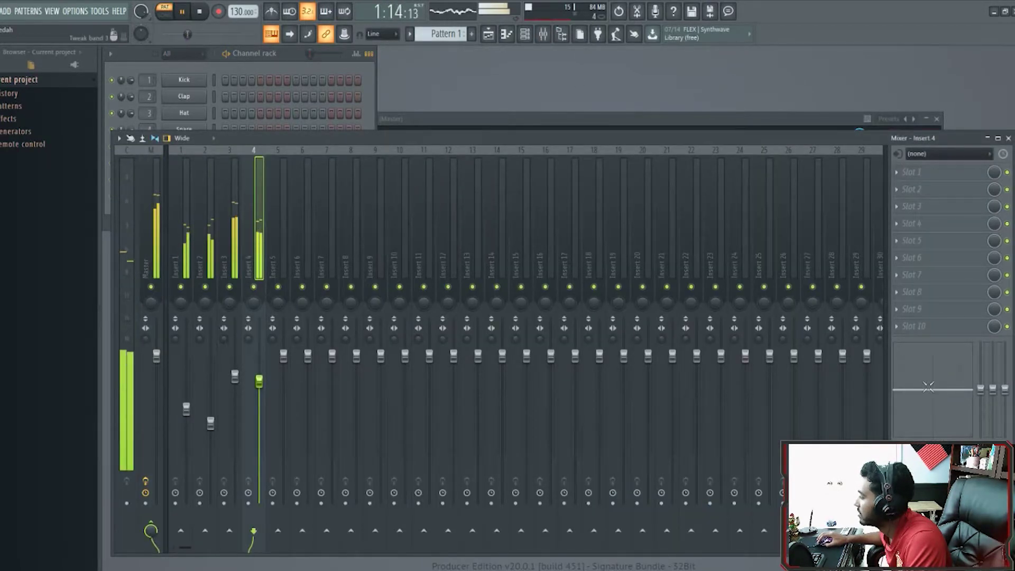
drag(1005, 390, 981, 442)
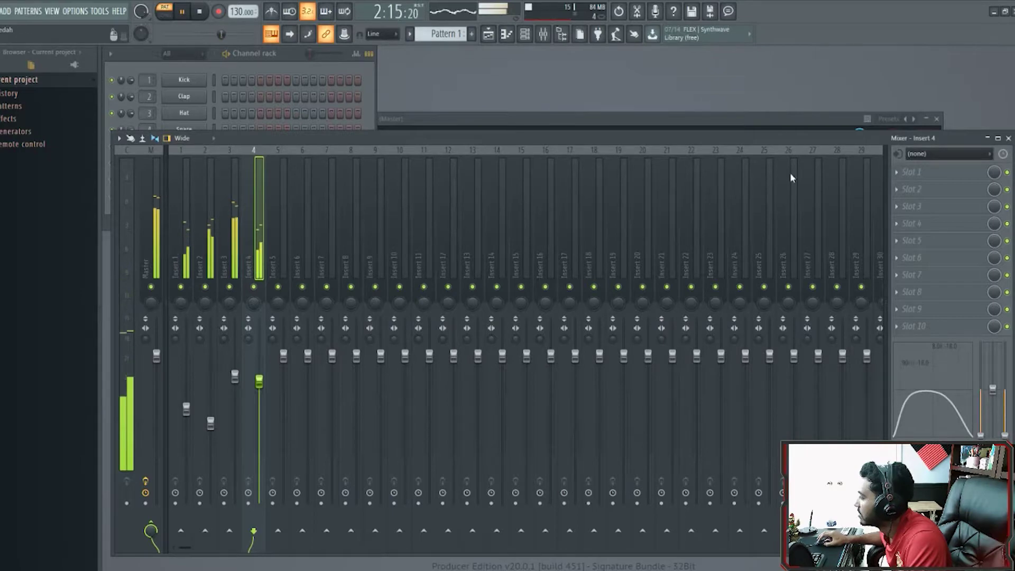
key(space)
click(1009, 138)
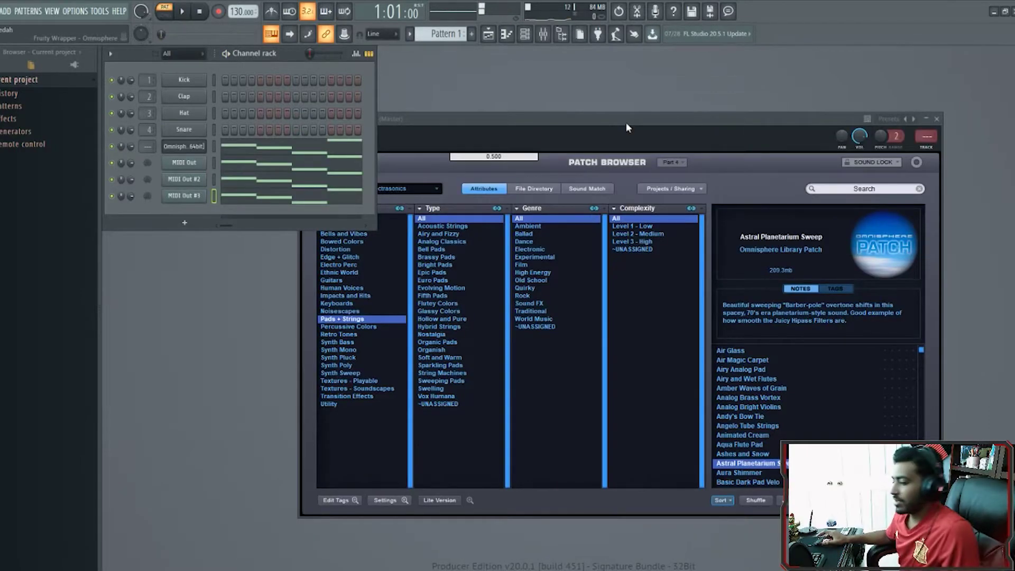
Return Omnisphere to its multi page and add a fourth MIDI Out channel set to channel 5 and port 1
mouse_move(525, 119)
mouse_down()
mouse_move(557, 119)
mouse_move(531, 116)
mouse_up()
click(320, 162)
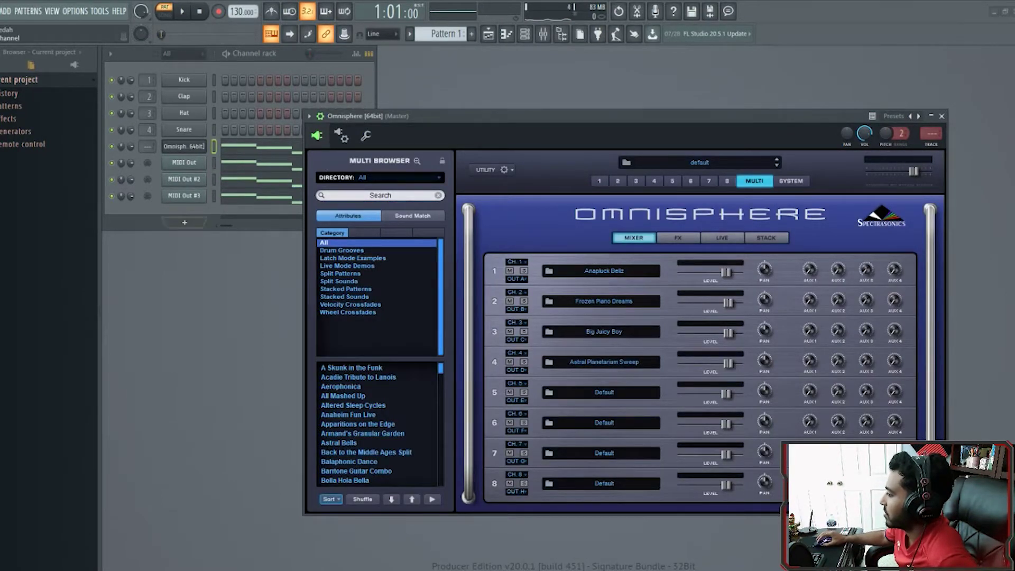
click(201, 143)
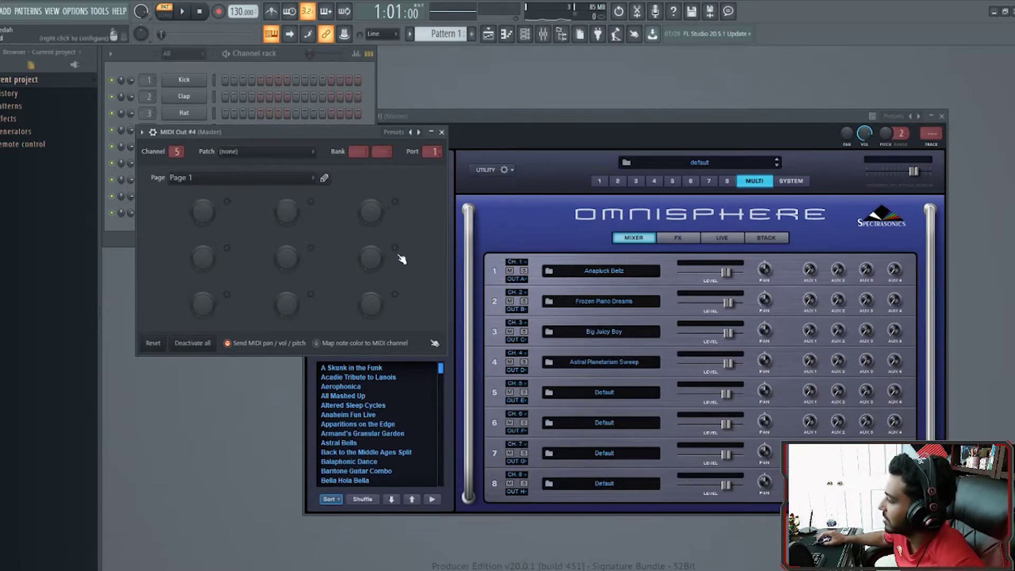
drag(503, 124, 487, 118)
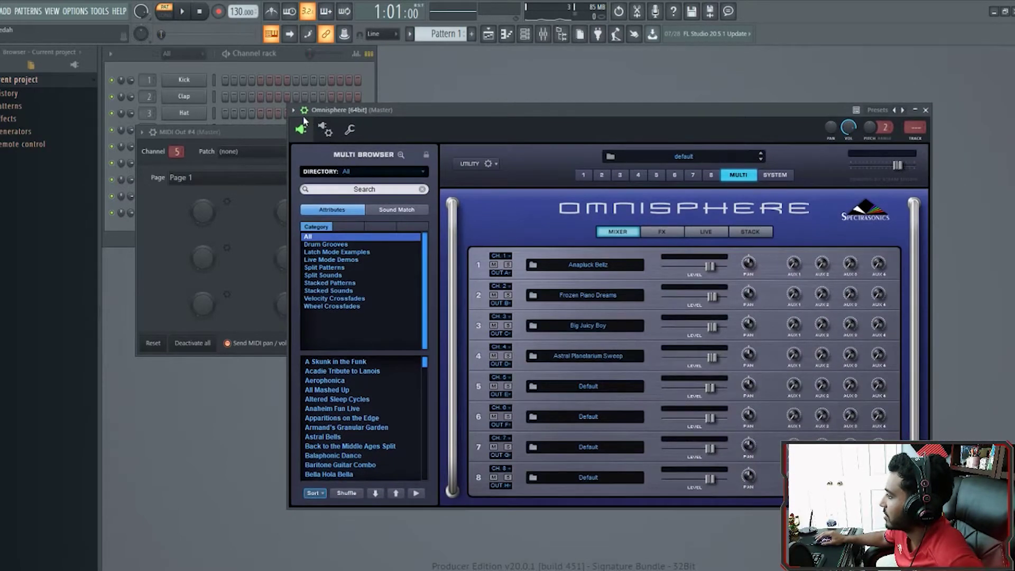
Review Omnisphere's wrapper settings, checking its MIDI input and output ports and its processing output connections, then close the plugin window
click(305, 110)
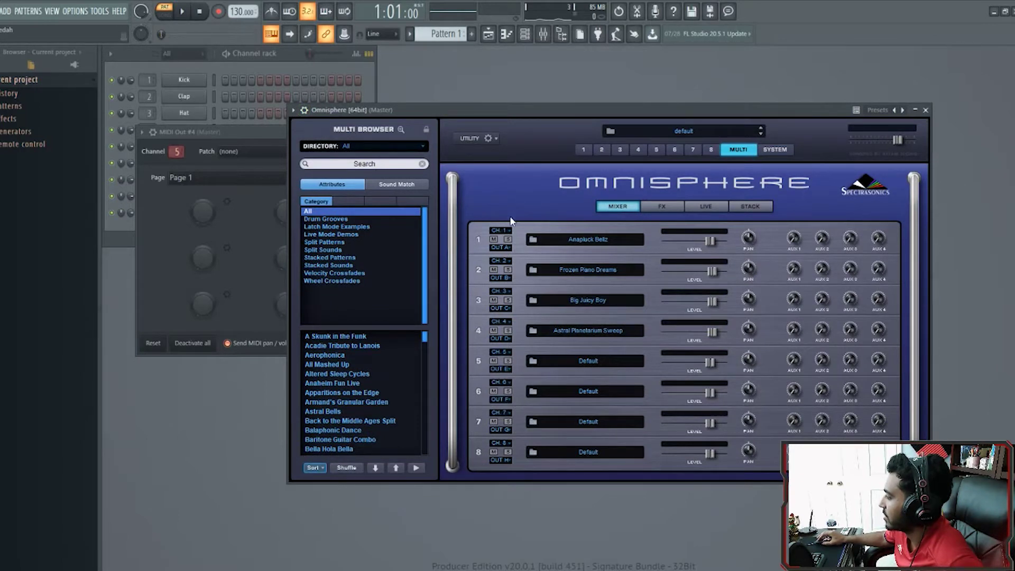
click(304, 110)
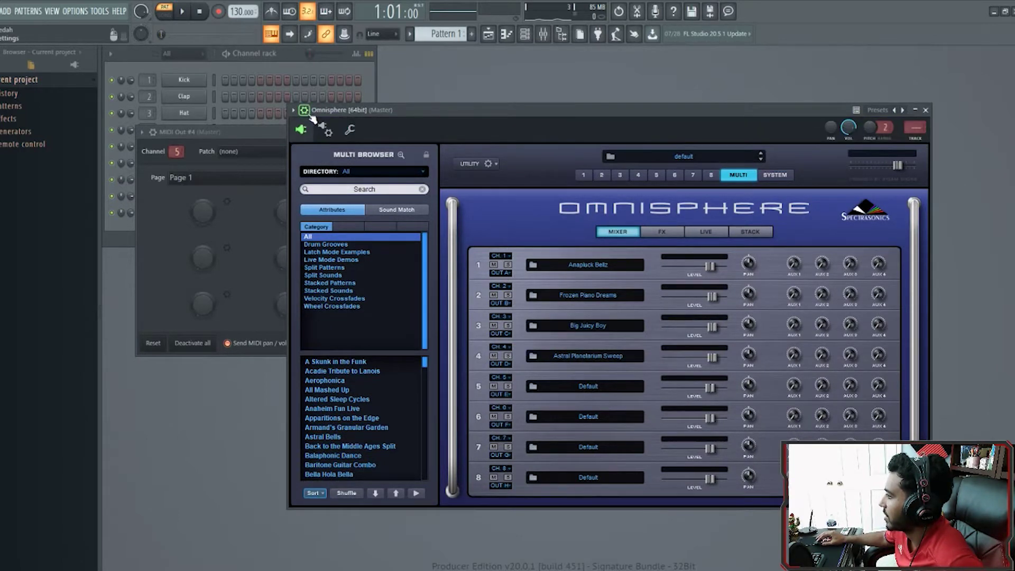
click(332, 130)
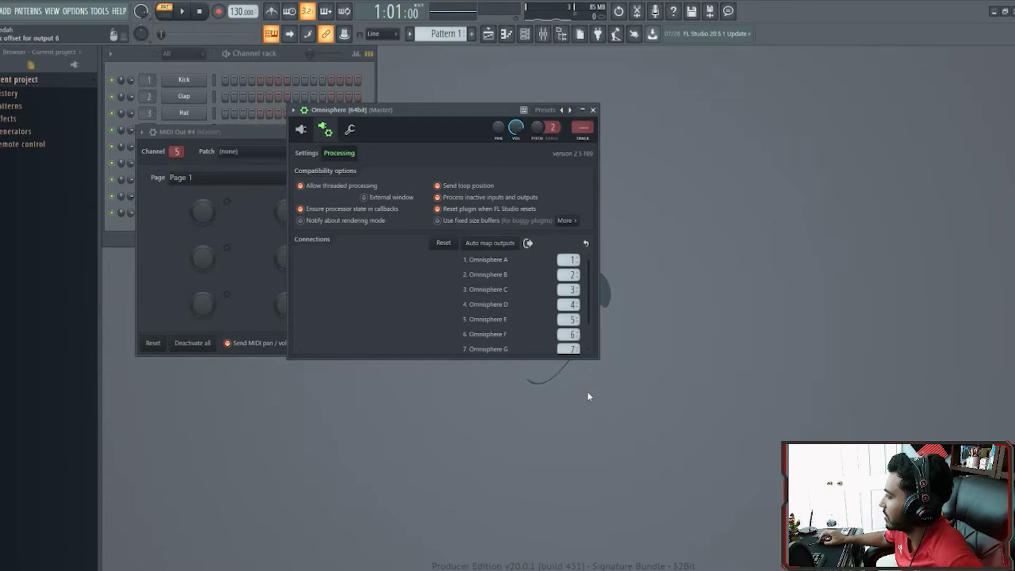
click(308, 153)
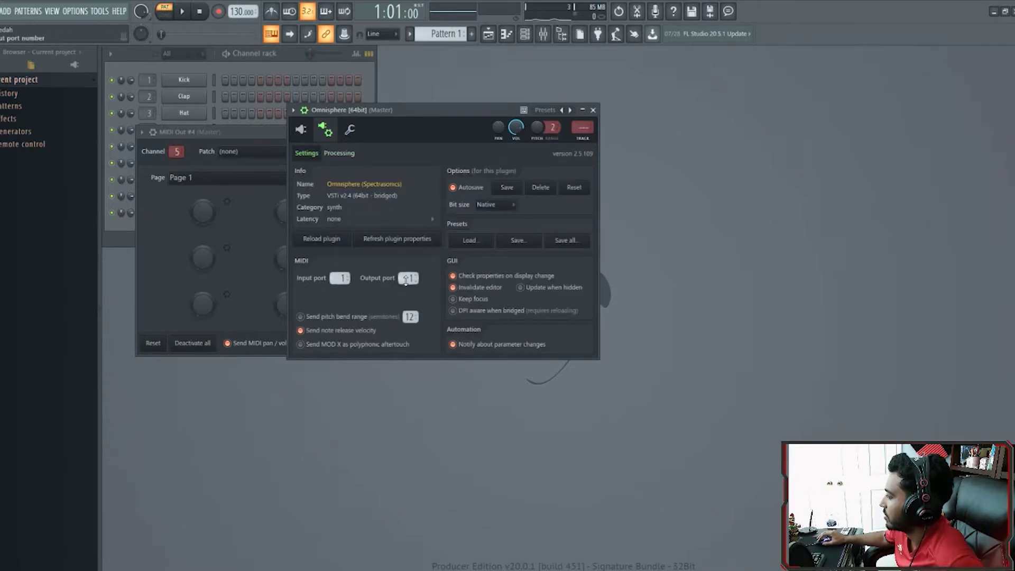
click(339, 153)
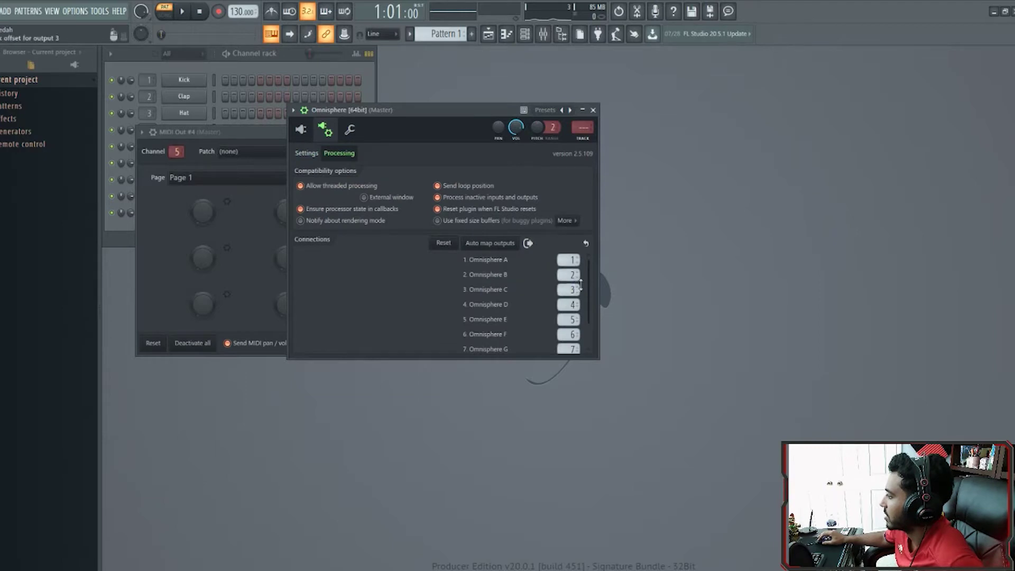
scroll(583, 298, down, 1)
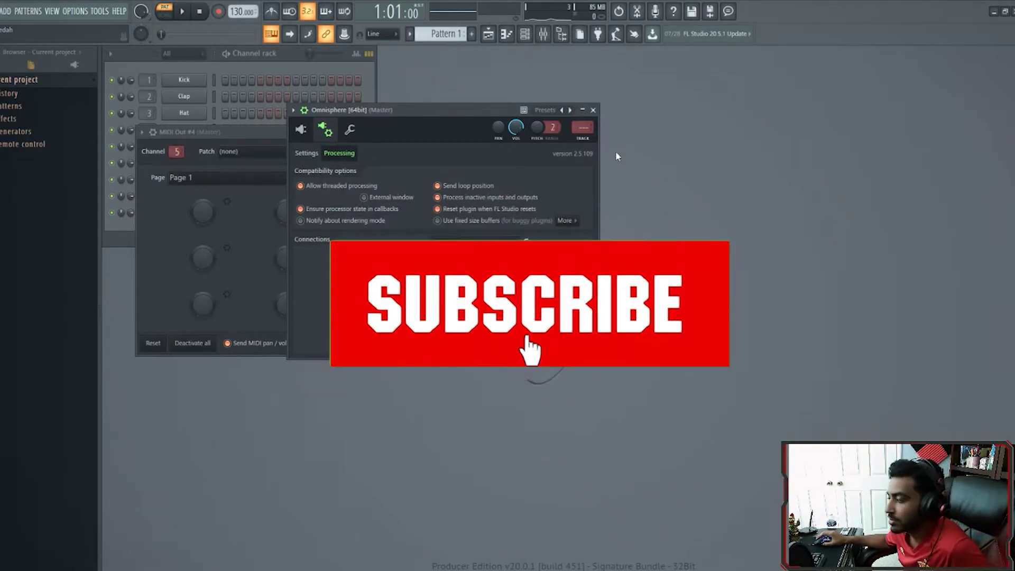
click(593, 110)
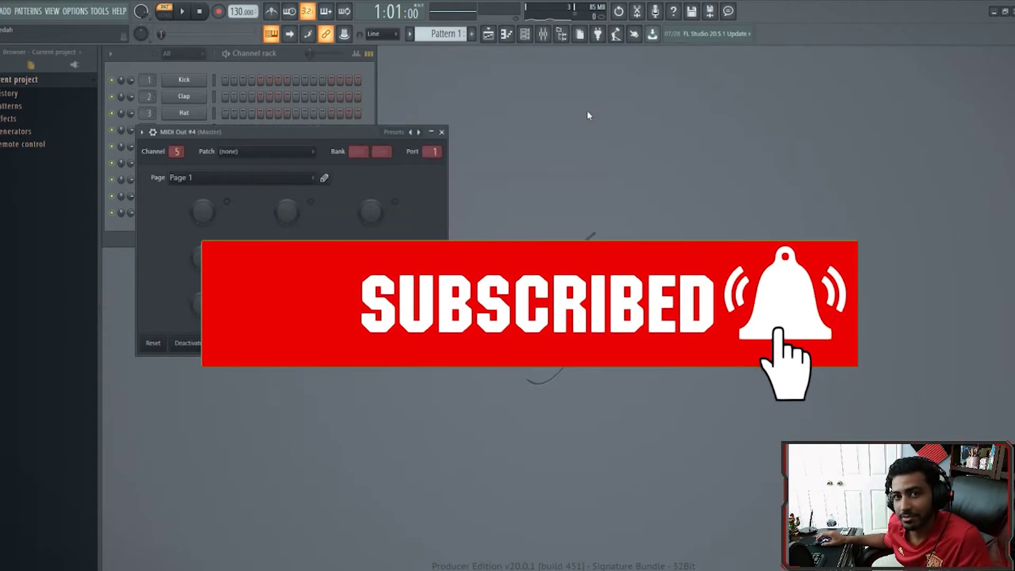